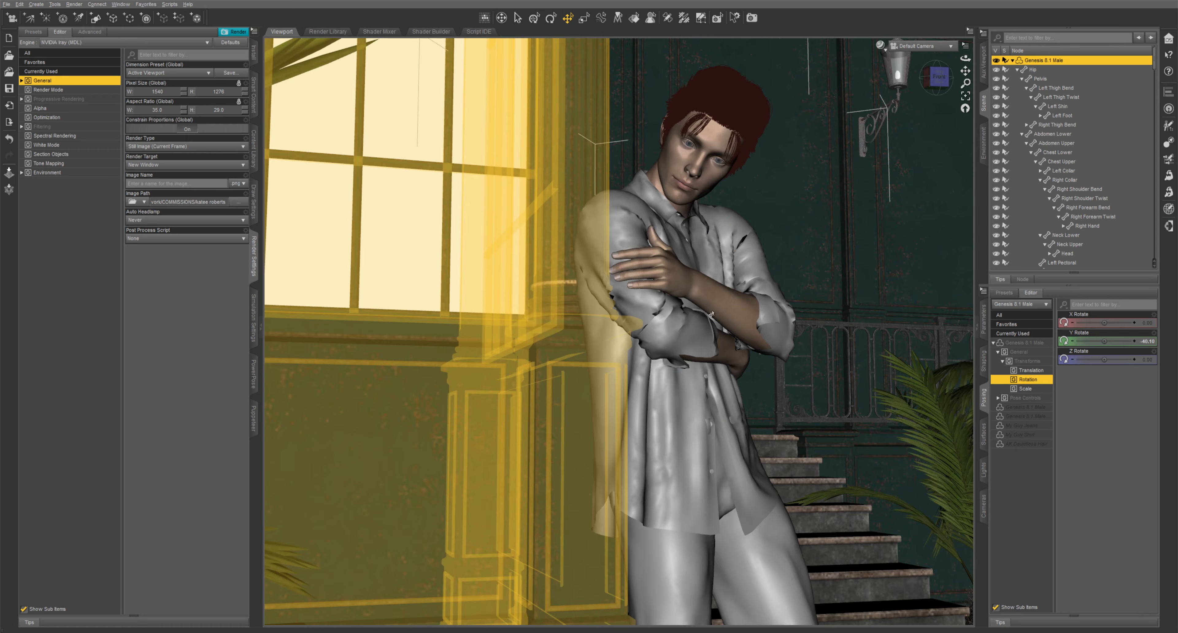
- Examine the posed male figure and the surrounding staircase and palm environment from close up and farther back
scroll(686, 402, down, 1)
scroll(583, 387, down, 3)
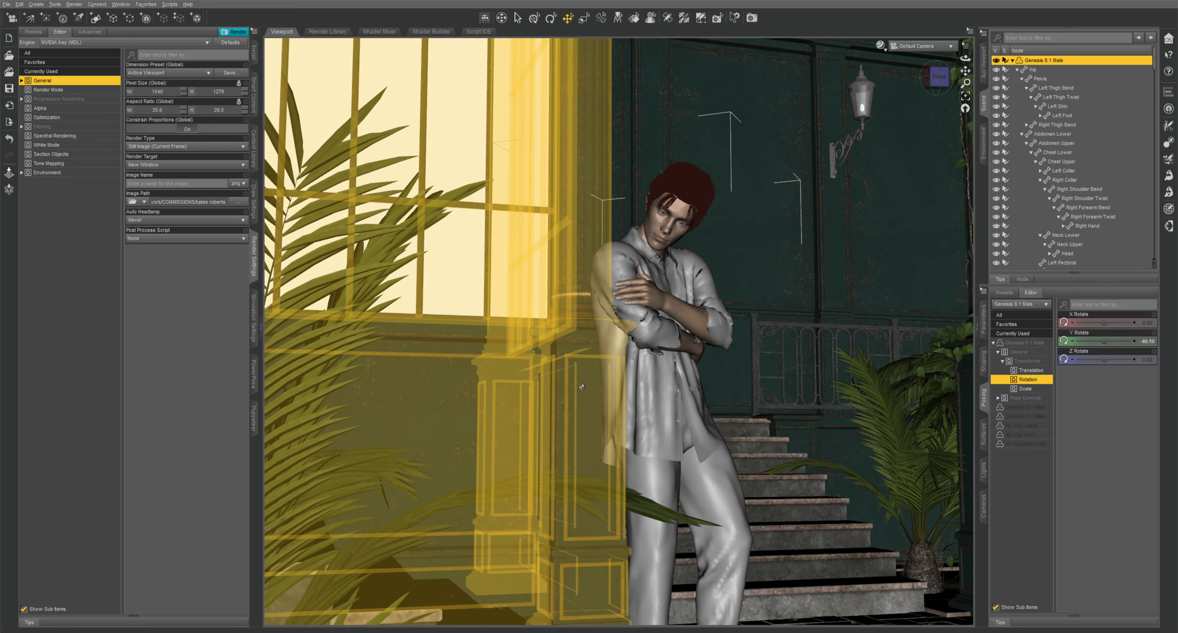
scroll(581, 387, down, 4)
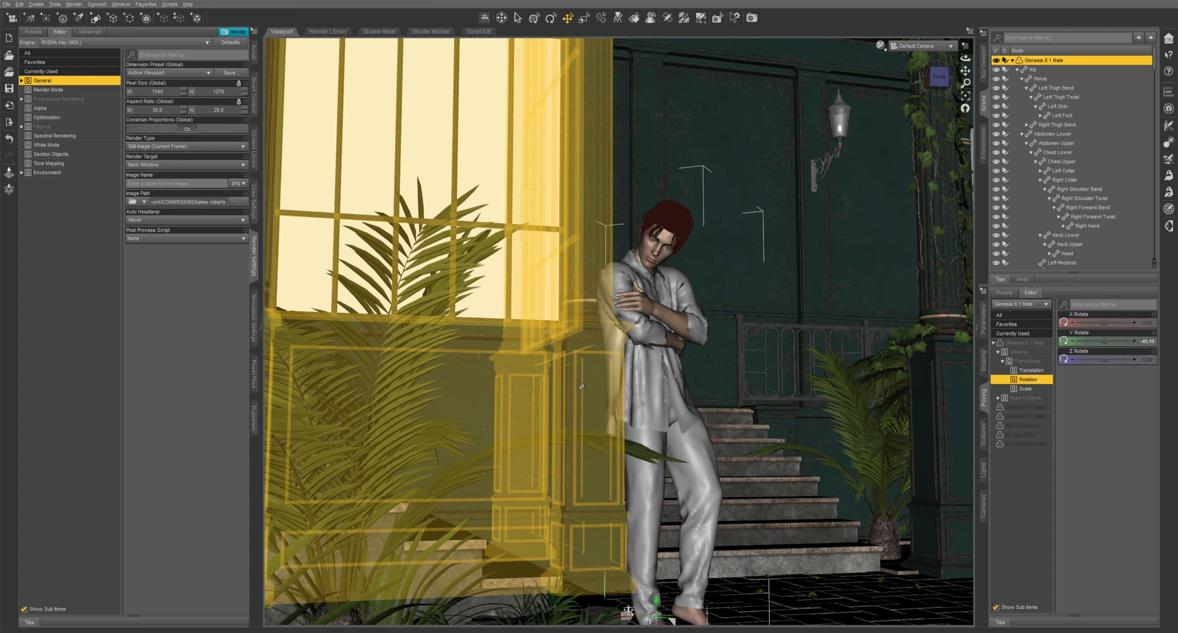
scroll(581, 387, up, 1)
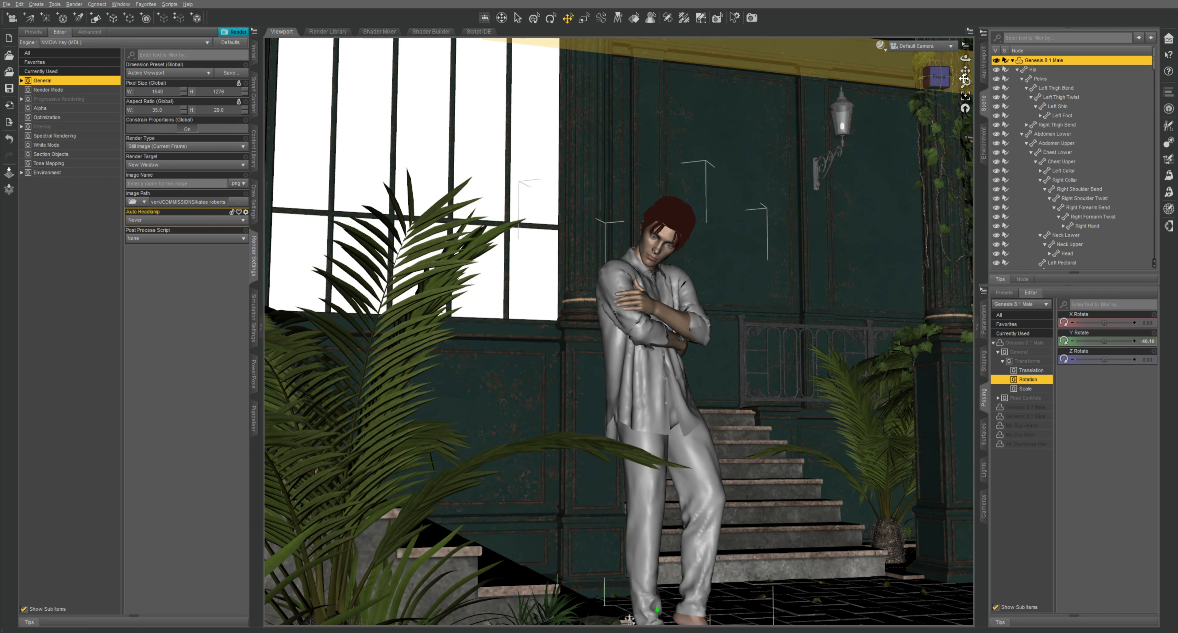
drag(966, 72, 1030, 32)
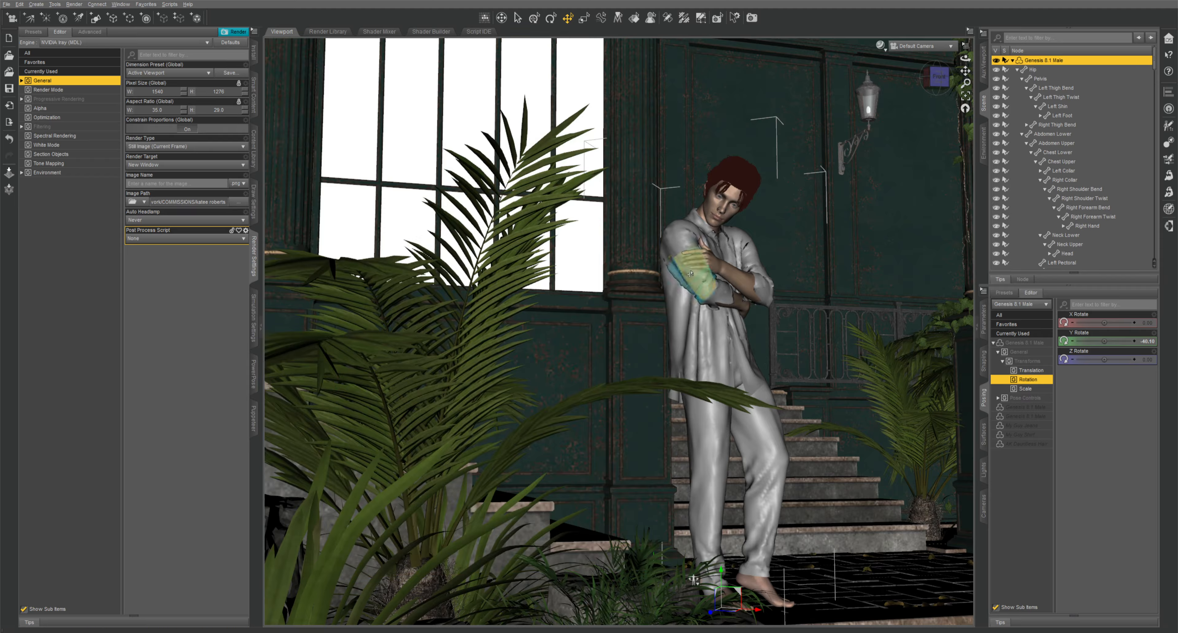
scroll(629, 371, down, 2)
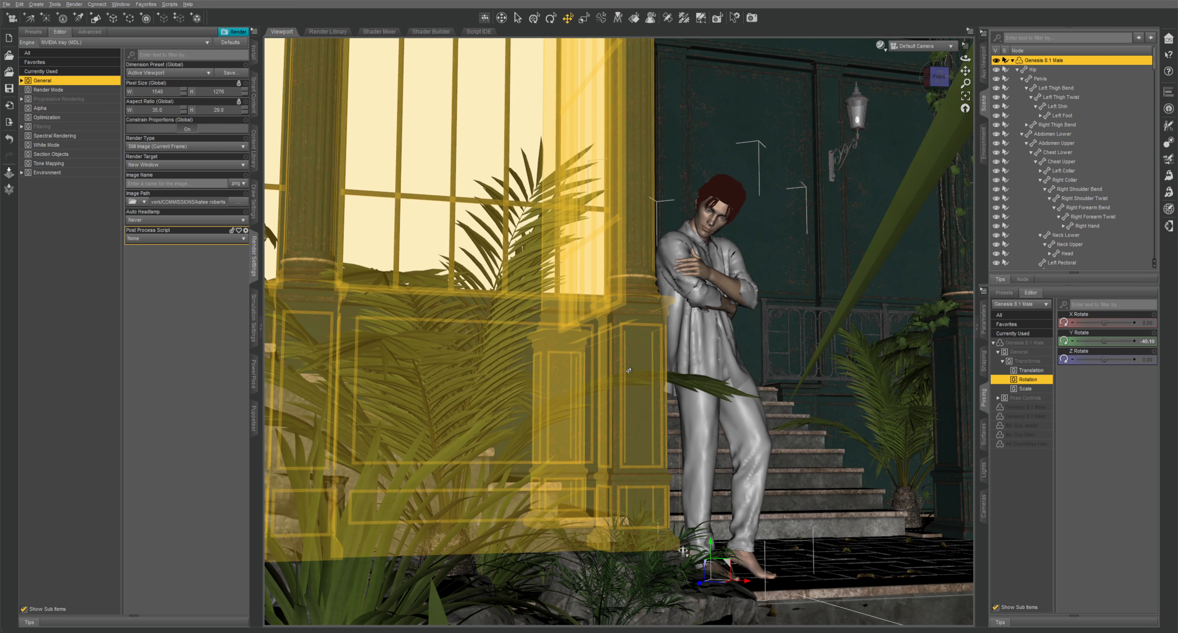
scroll(629, 371, down, 4)
scroll(629, 371, down, 3)
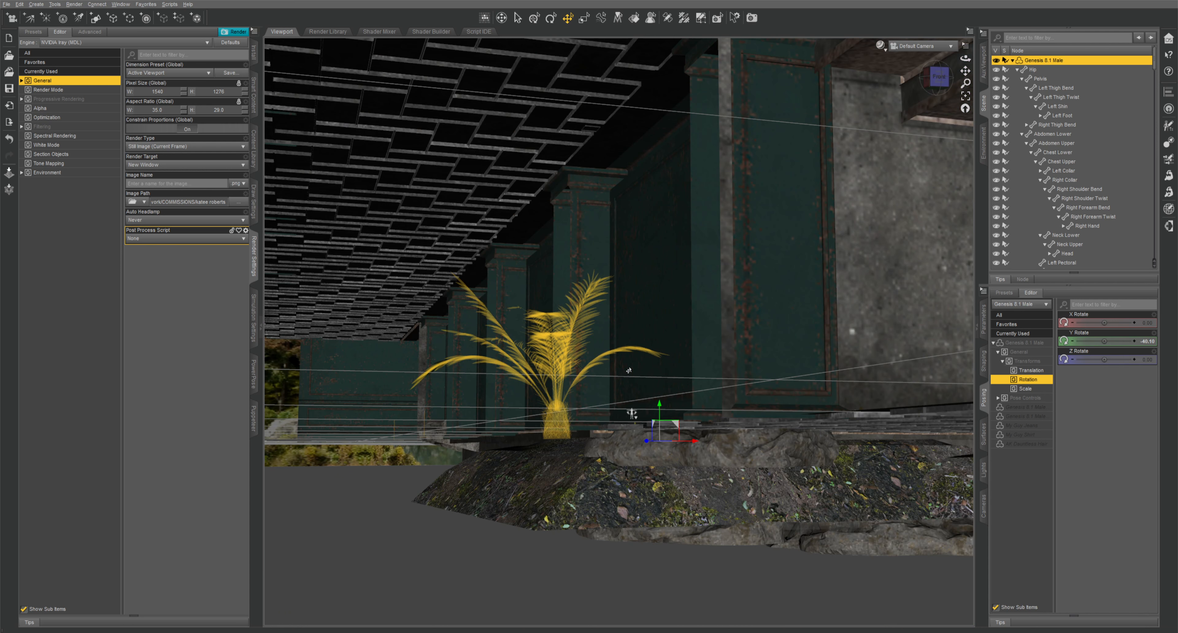
scroll(629, 371, up, 9)
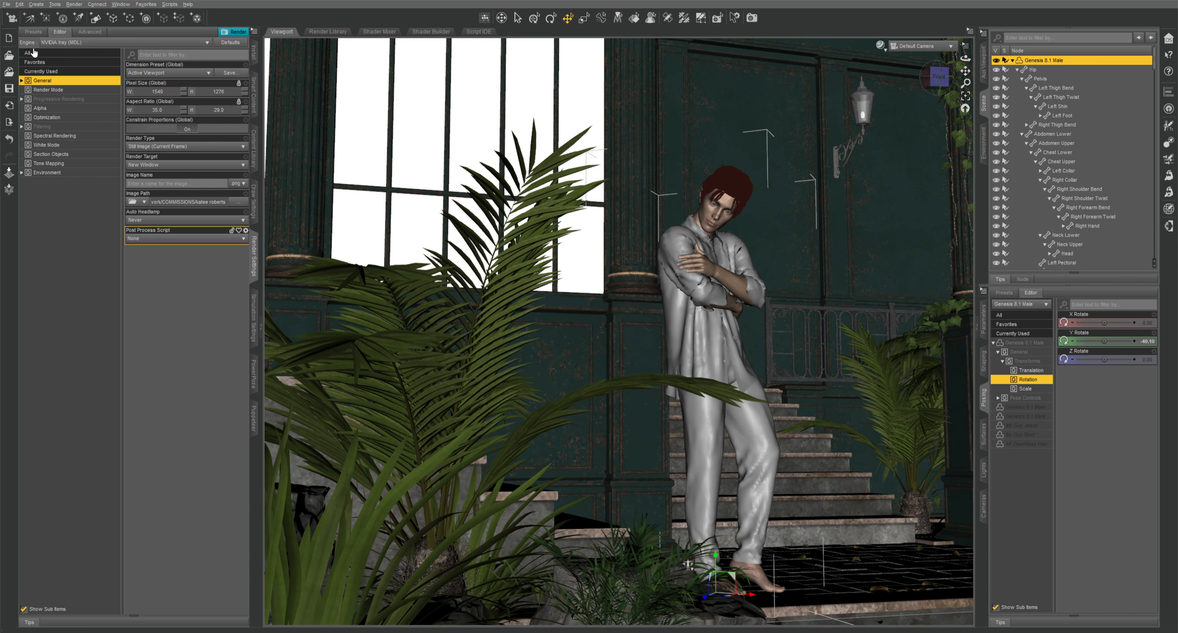
- Browse the installed environment products in the Smart Content library
click(254, 147)
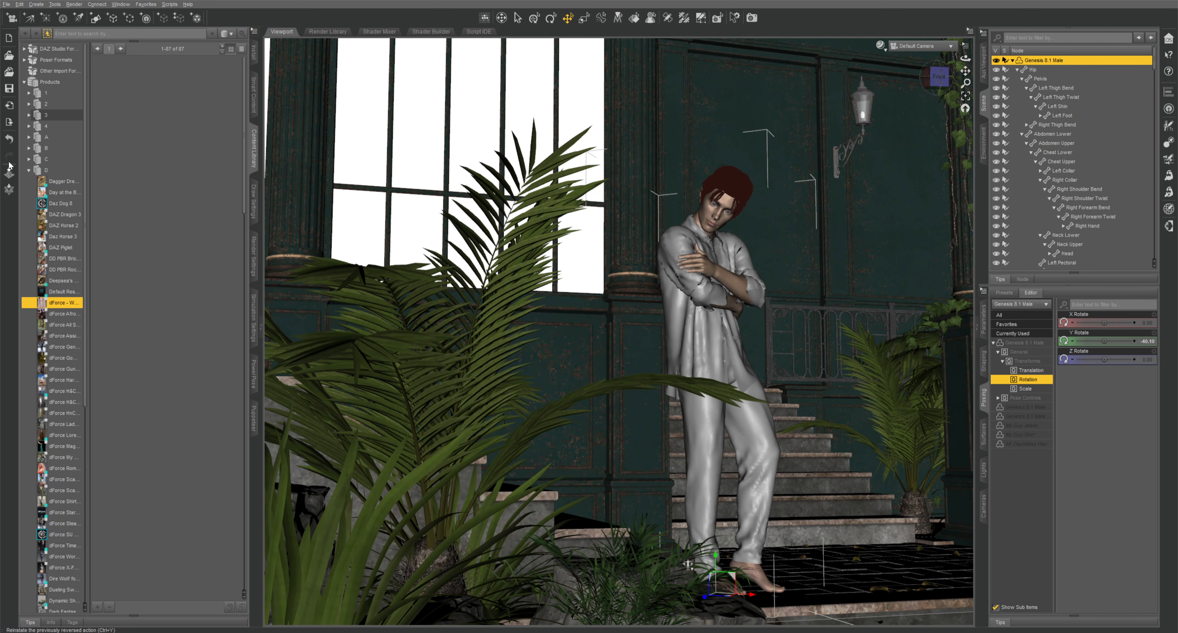
click(254, 102)
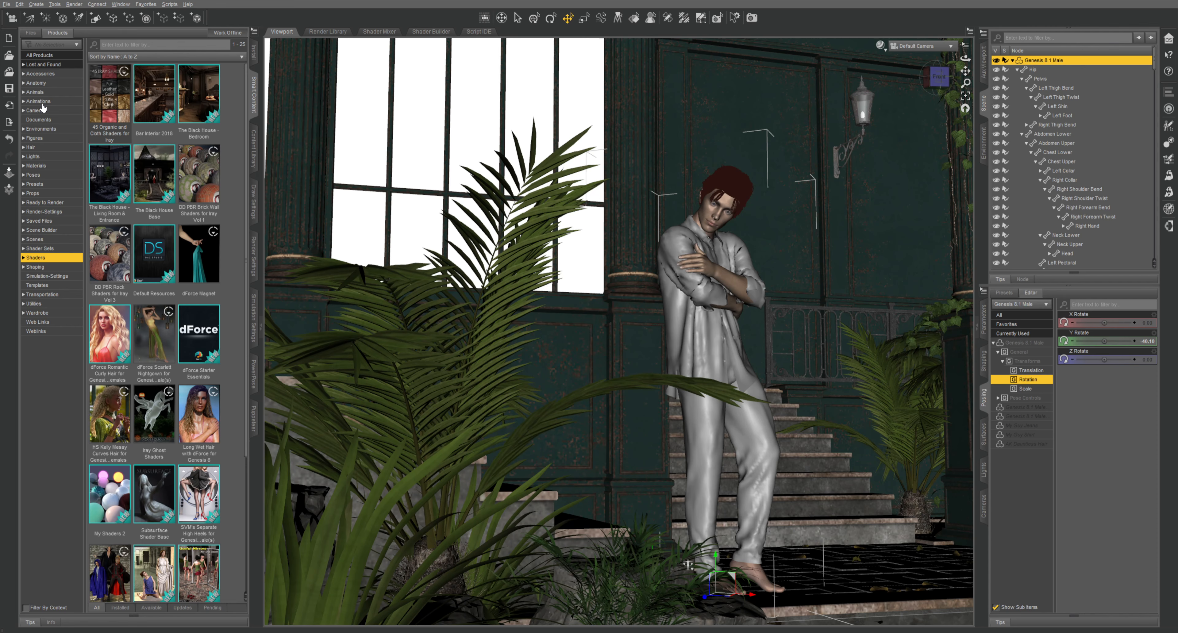
click(44, 130)
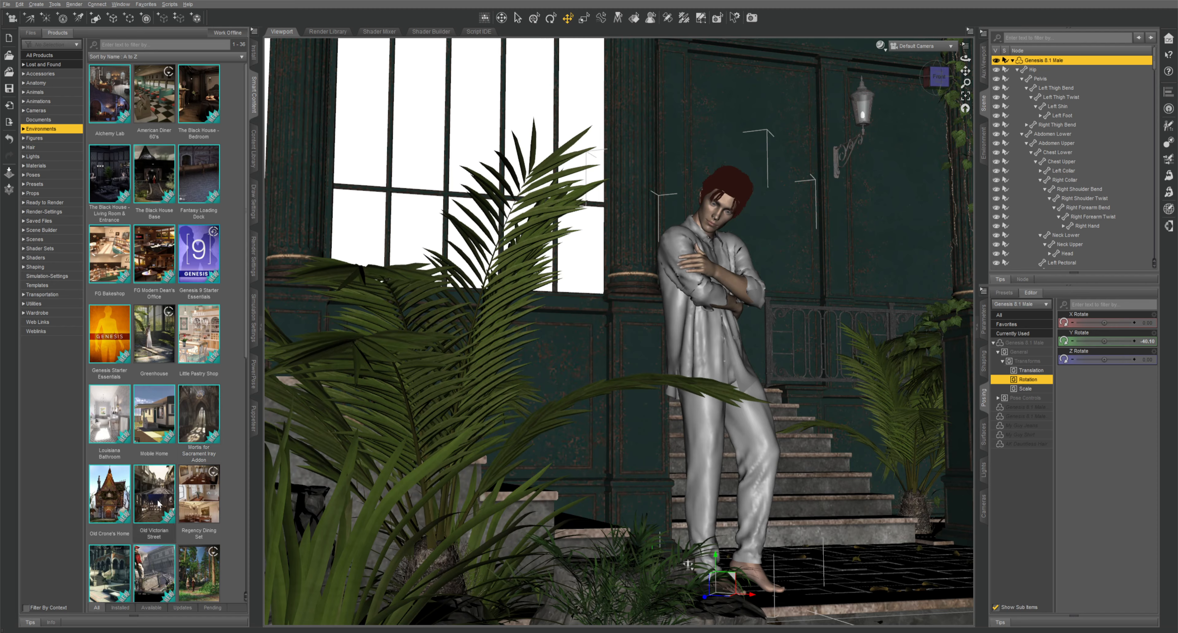
scroll(161, 489, down, 6)
scroll(224, 358, up, 2)
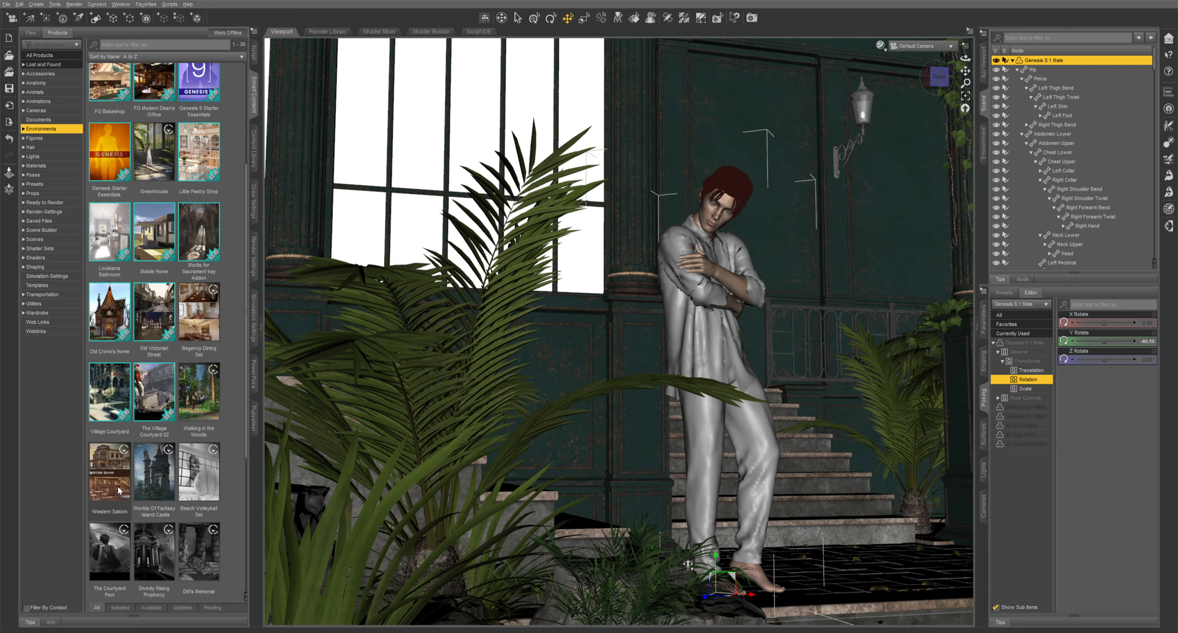
scroll(202, 401, up, 3)
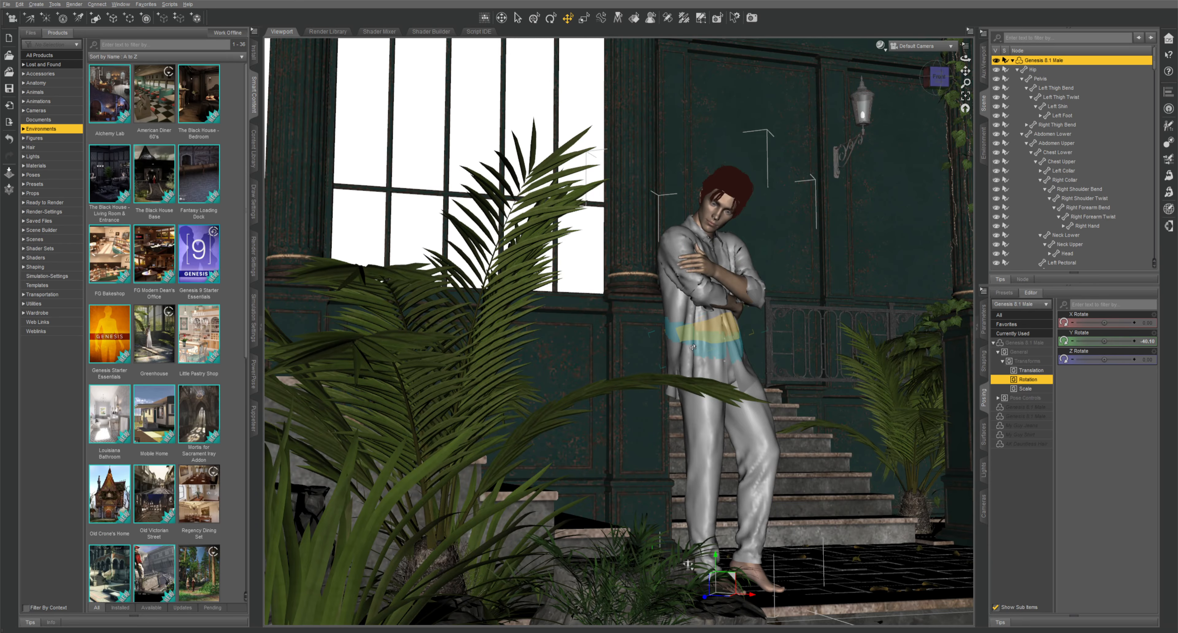
- Undo the recent camera moves and the addition of the male figure's red hair
click(9, 140)
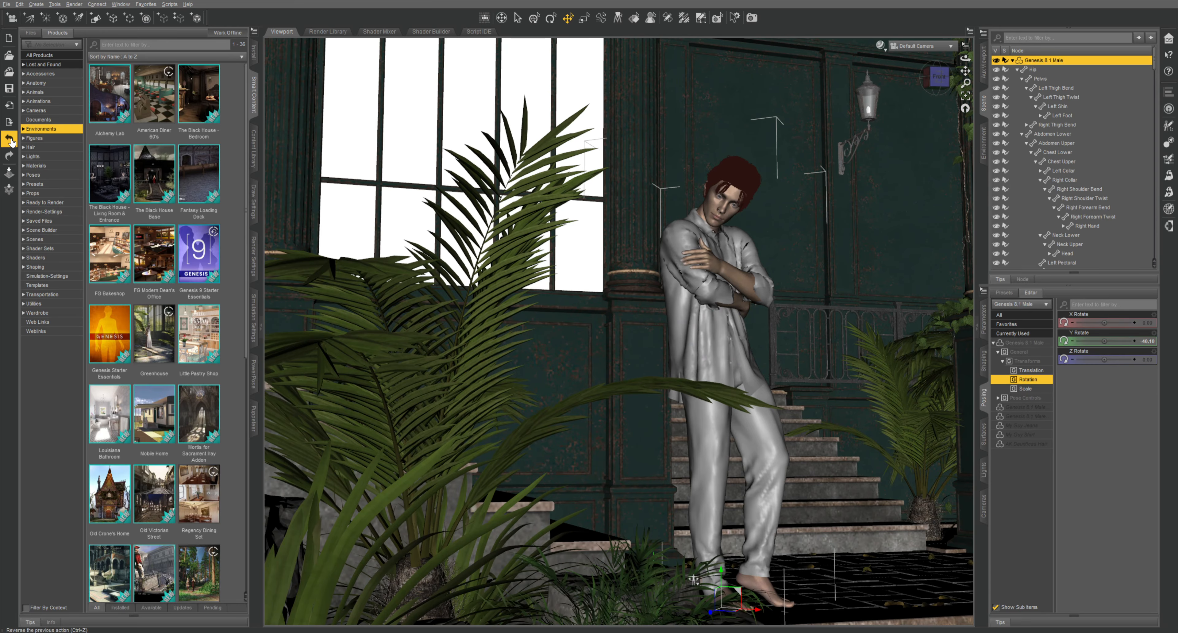
click(9, 140)
click(9, 140)
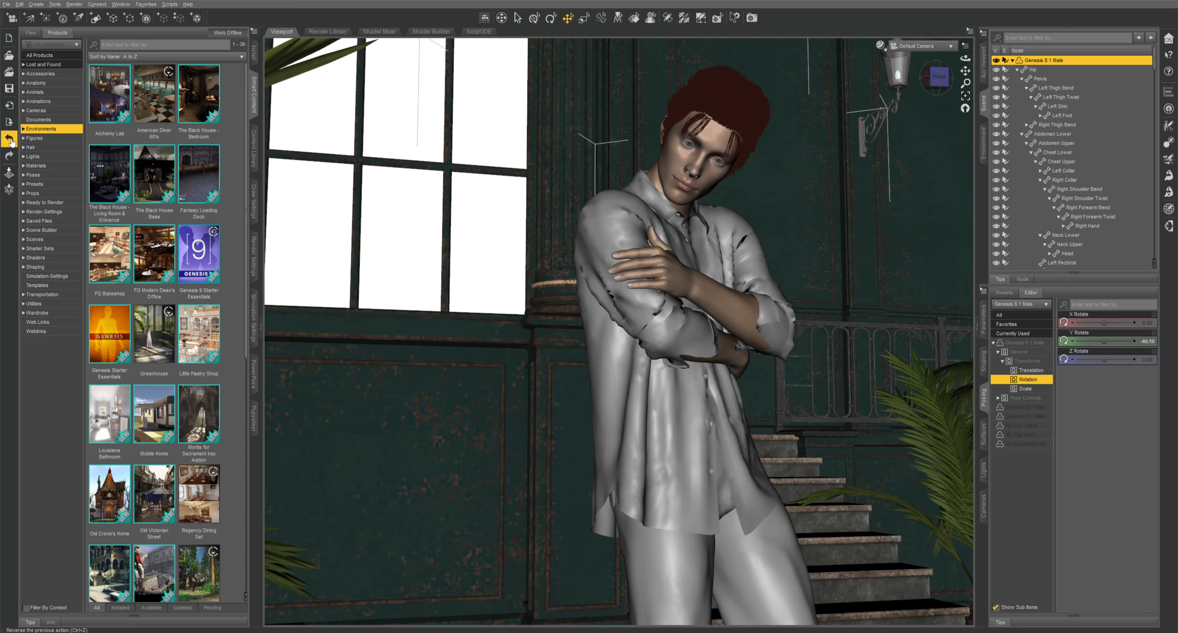
click(10, 140)
click(9, 140)
click(10, 140)
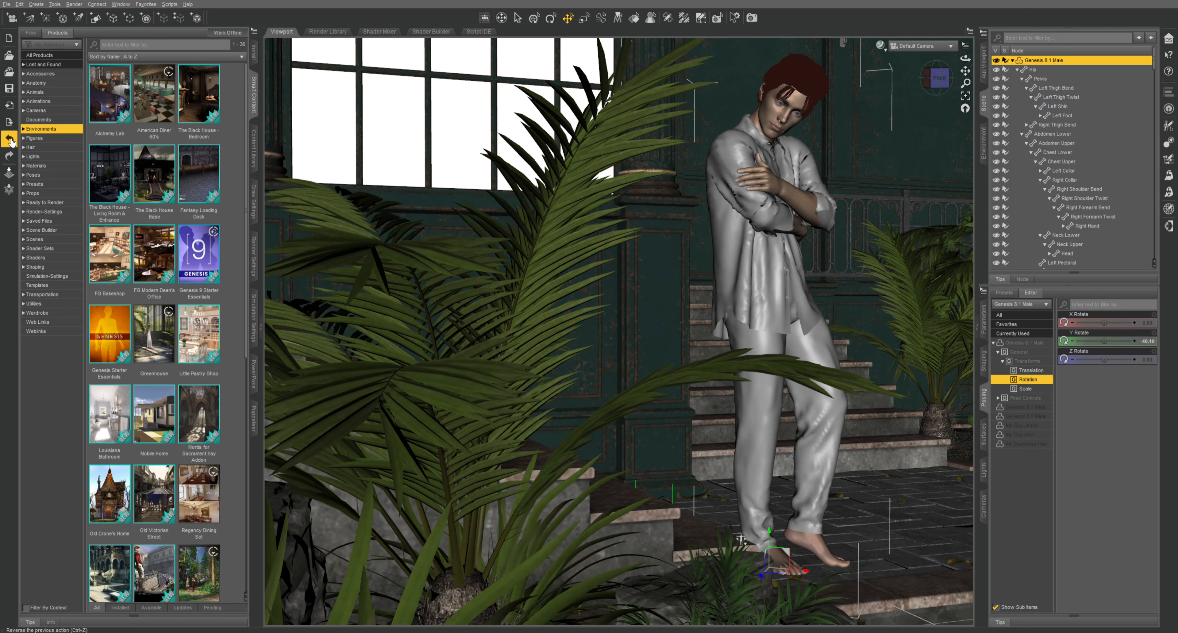
click(10, 139)
- Undo the figure's clothing, the environment and the figure's Y rotation, going back to the bare posed figure
click(9, 140)
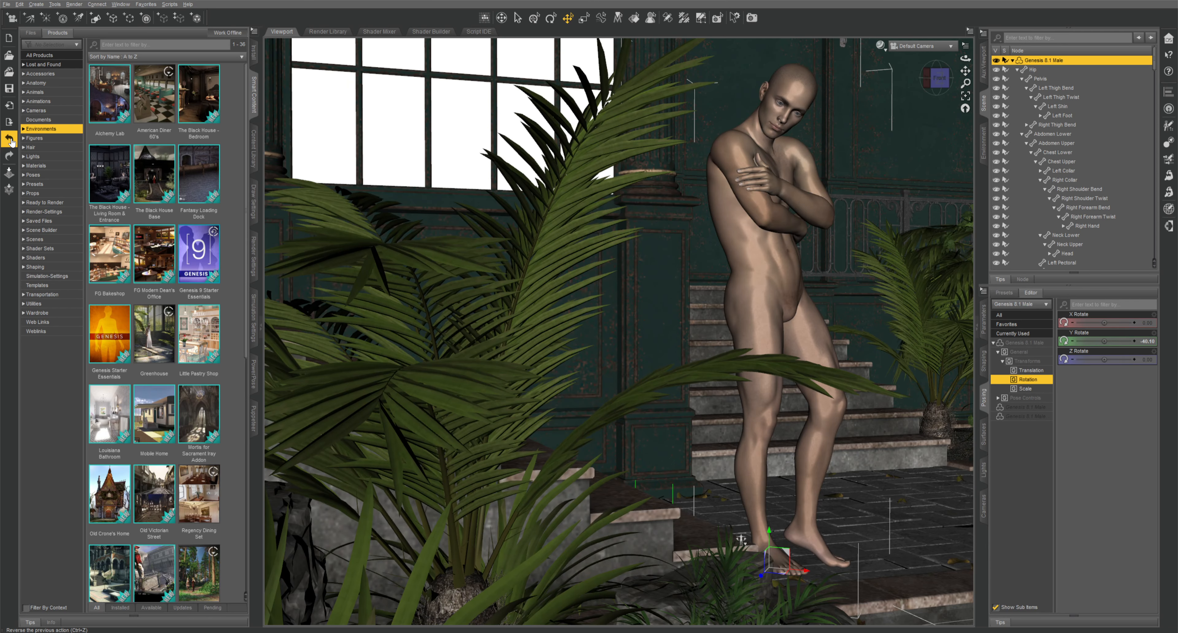
click(10, 140)
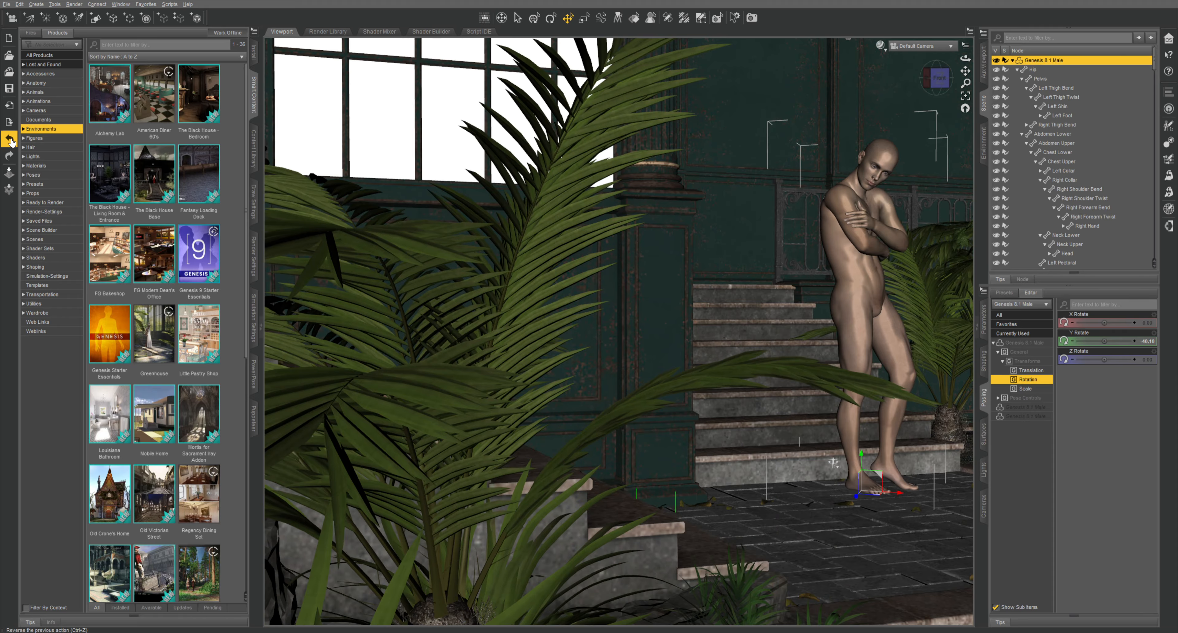
click(9, 140)
click(9, 140)
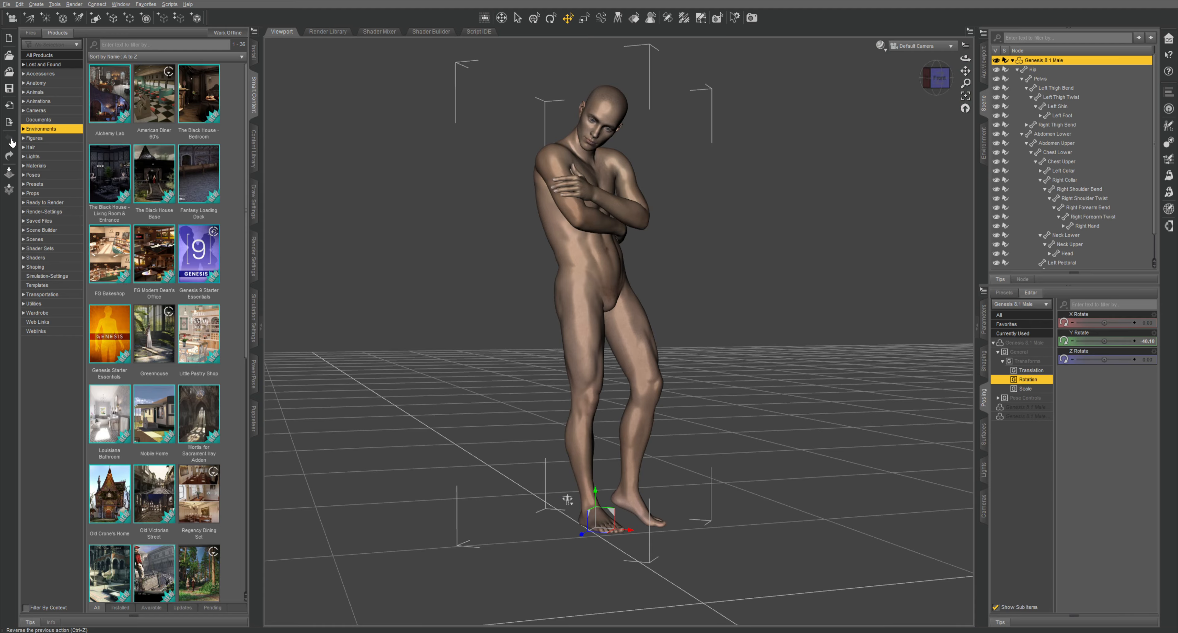
click(12, 142)
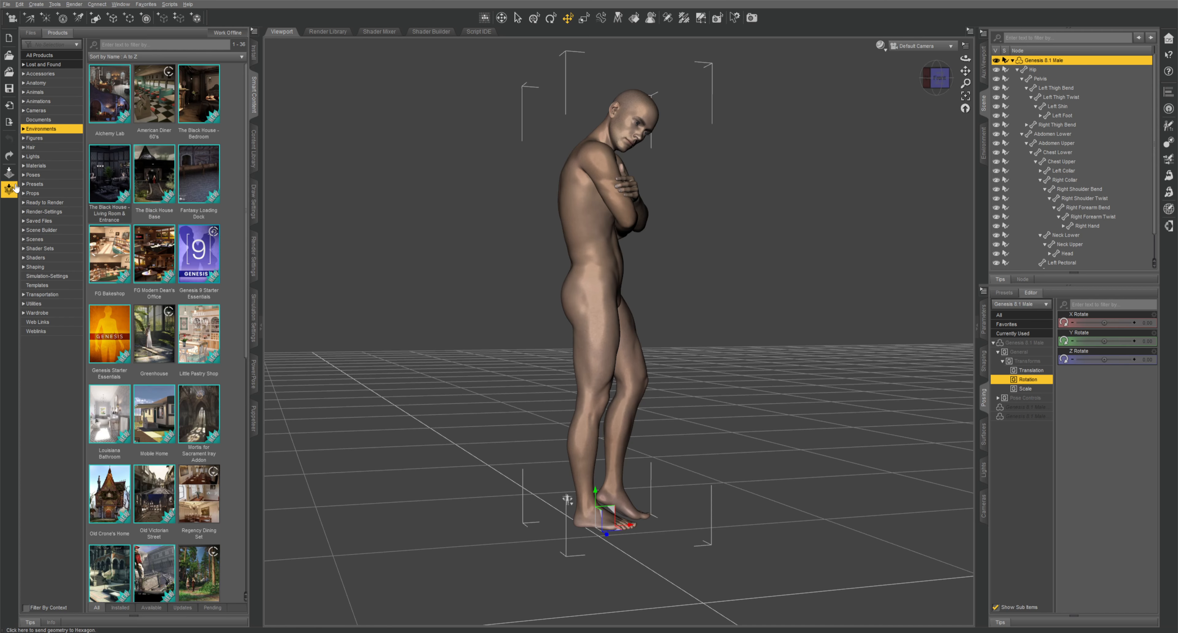
- Browse the figure products in the Smart Content library
click(44, 139)
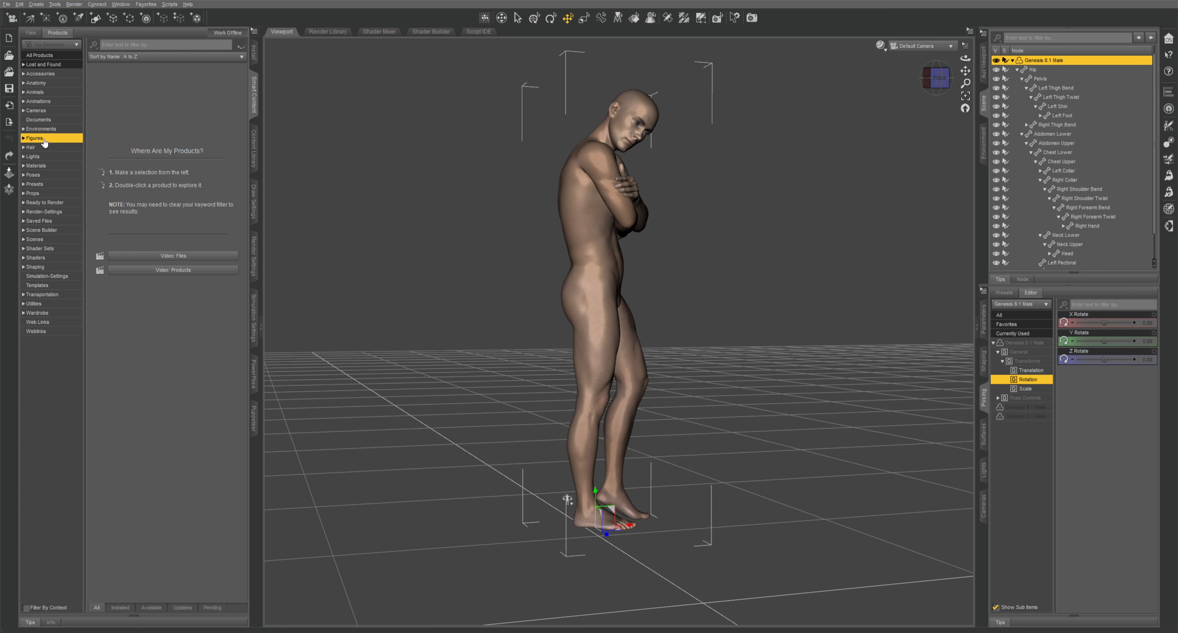
scroll(155, 348, down, 3)
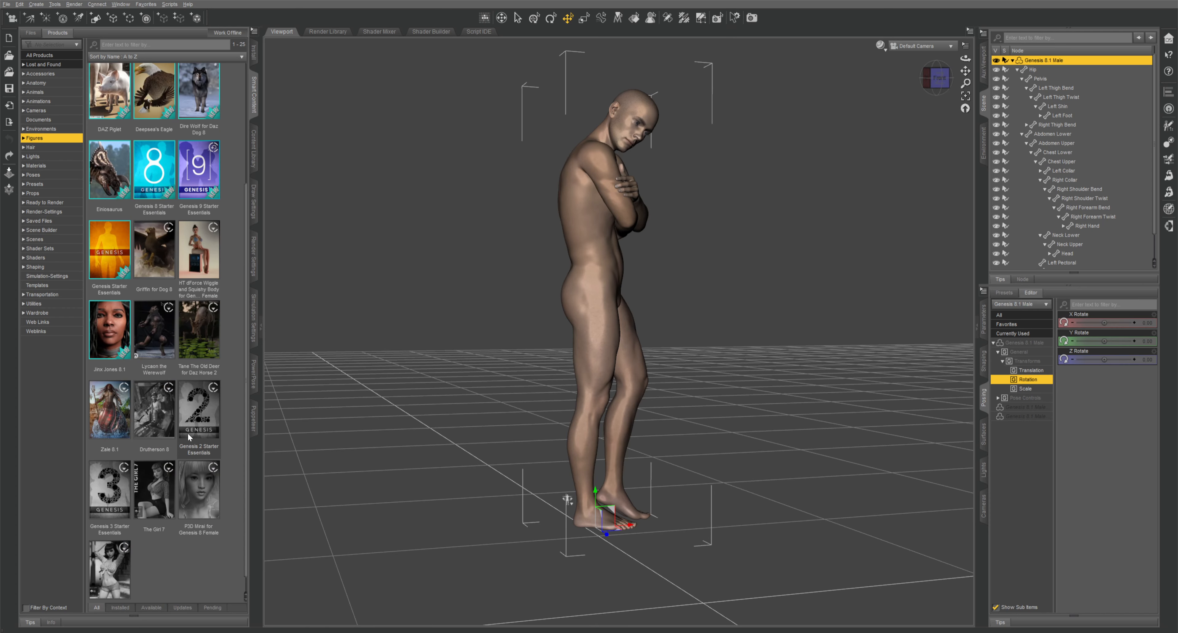
scroll(160, 320, up, 3)
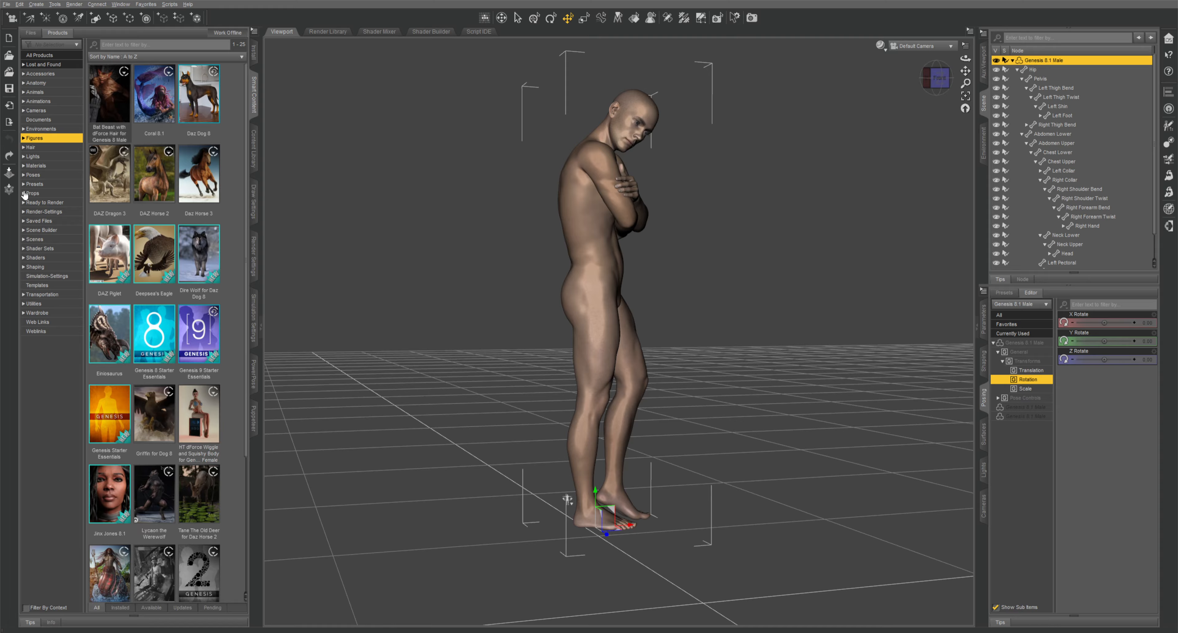
- Find the Enticement Poses and Expressions product for Genesis 8 Male among the pose products and look through its poses
click(34, 174)
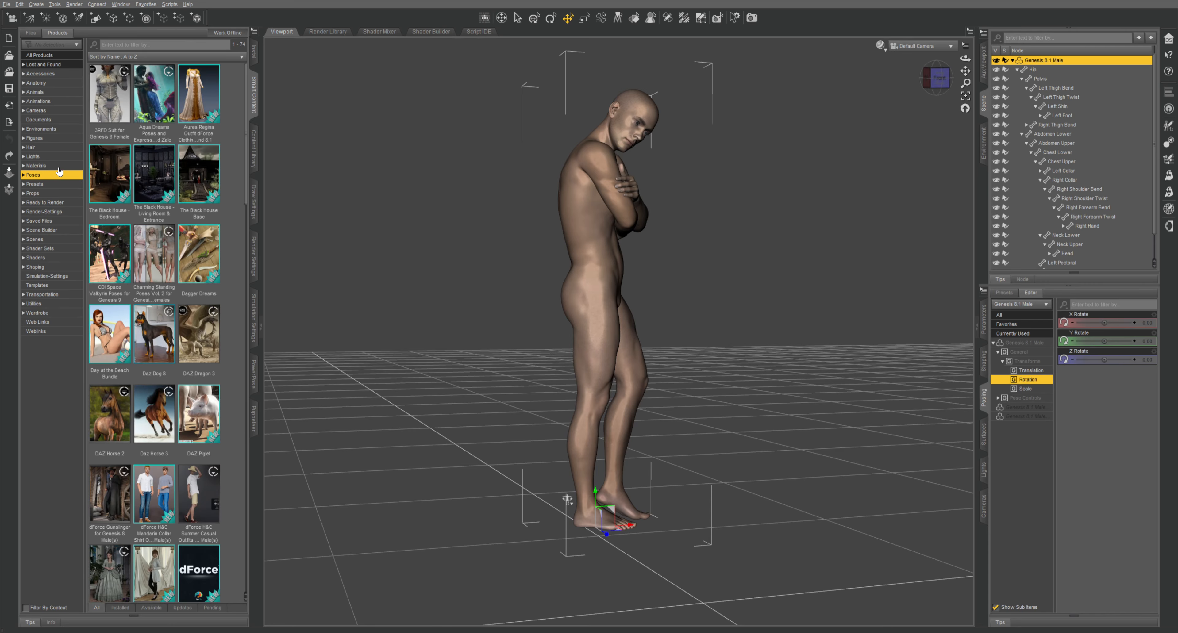
scroll(177, 419, down, 5)
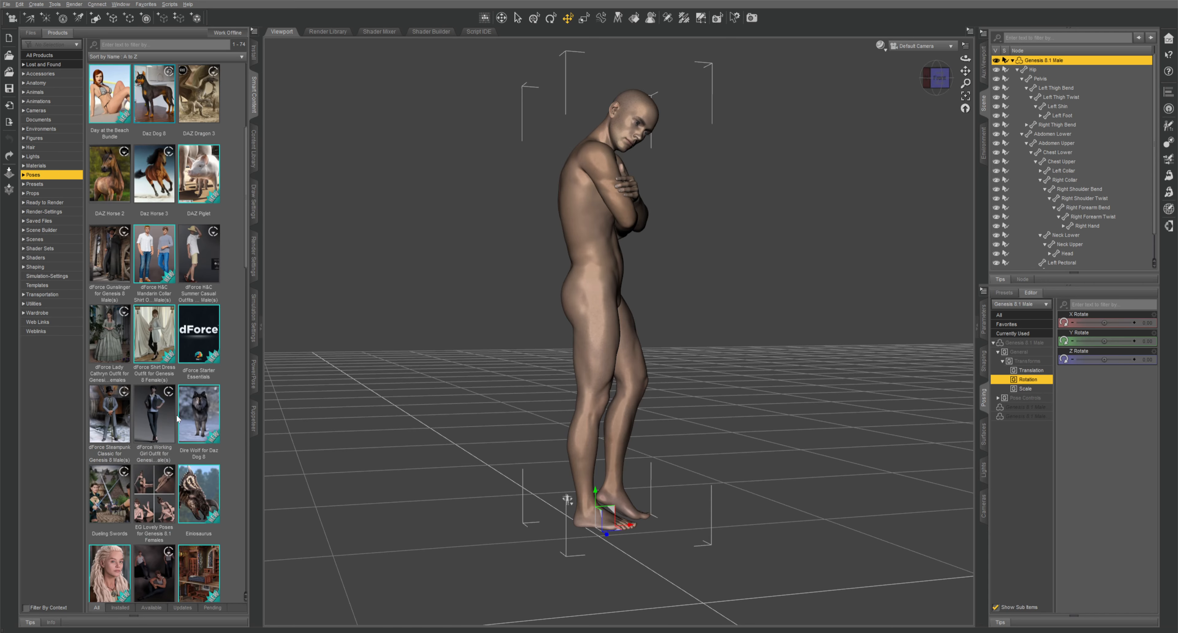
scroll(156, 384, down, 3)
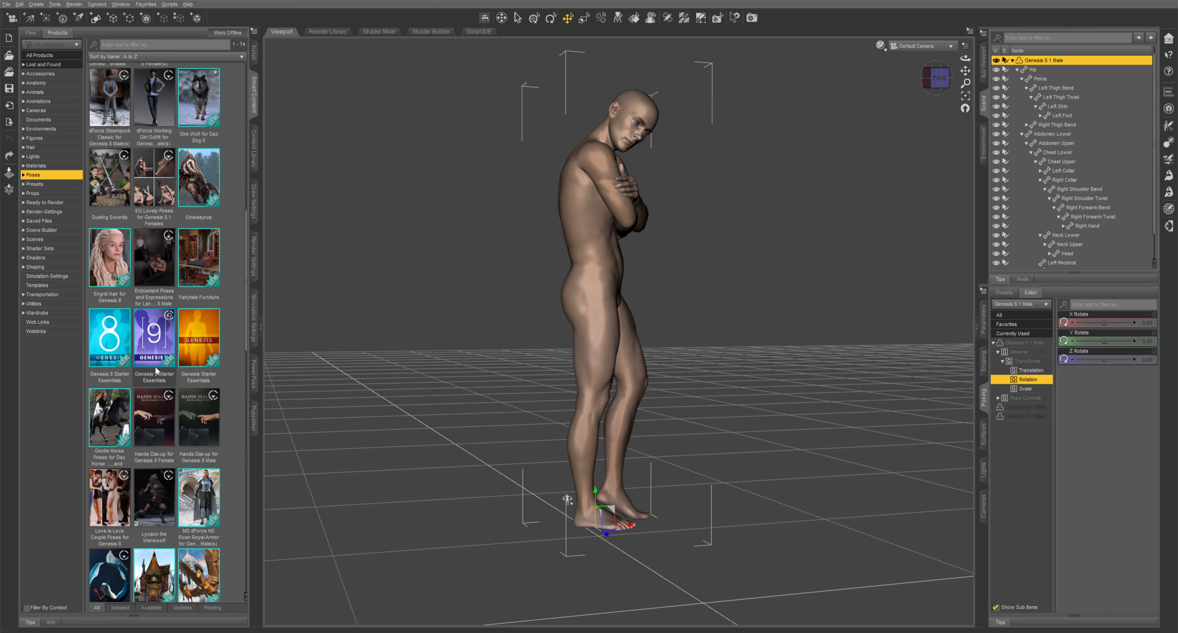
click(143, 350)
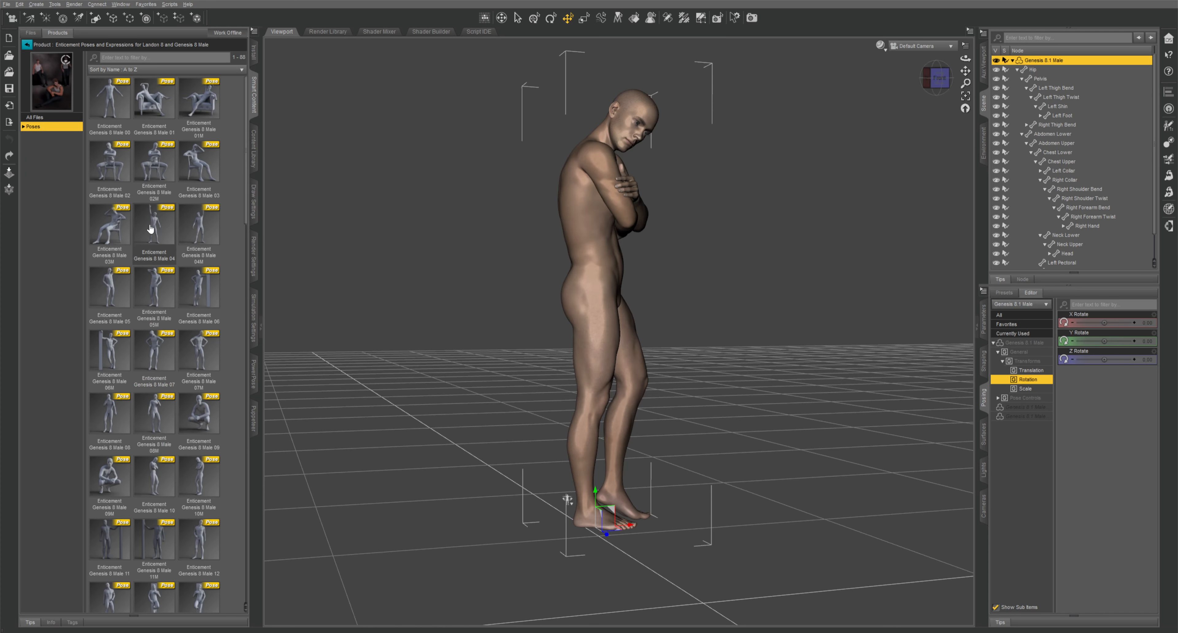
scroll(148, 233, down, 12)
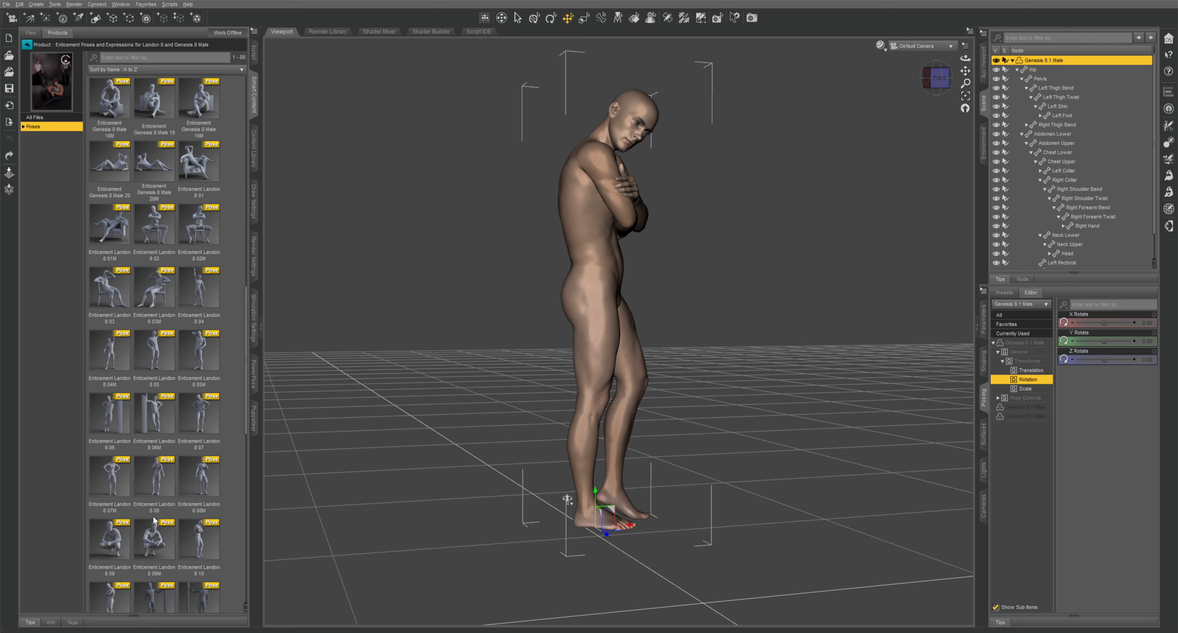
scroll(156, 522, down, 5)
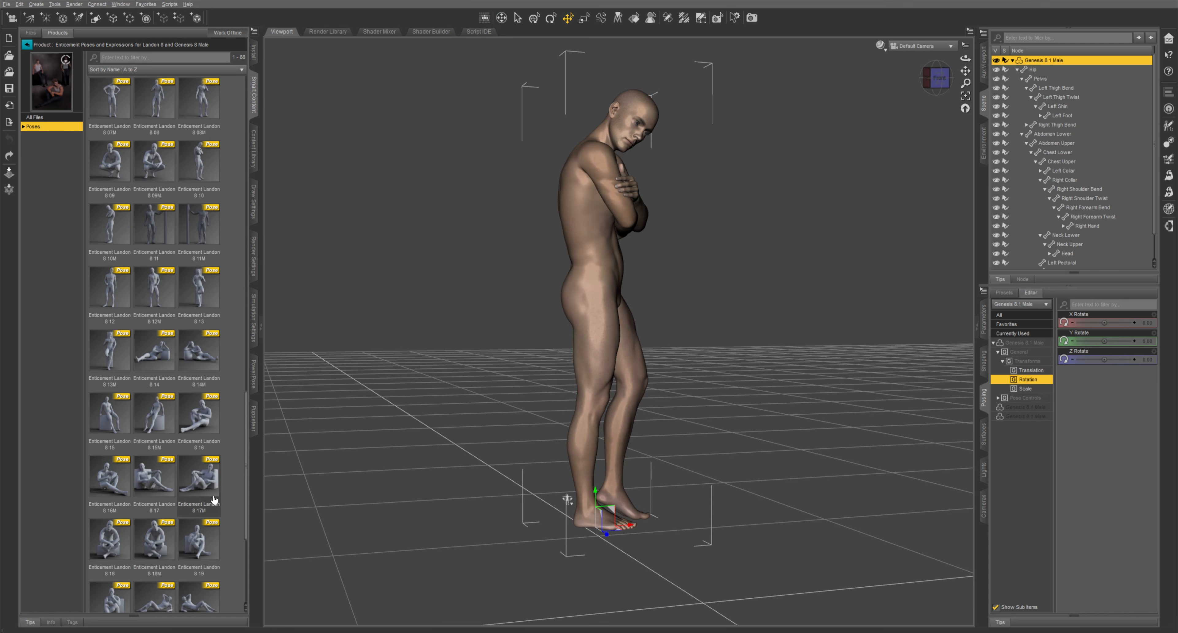
scroll(182, 508, up, 15)
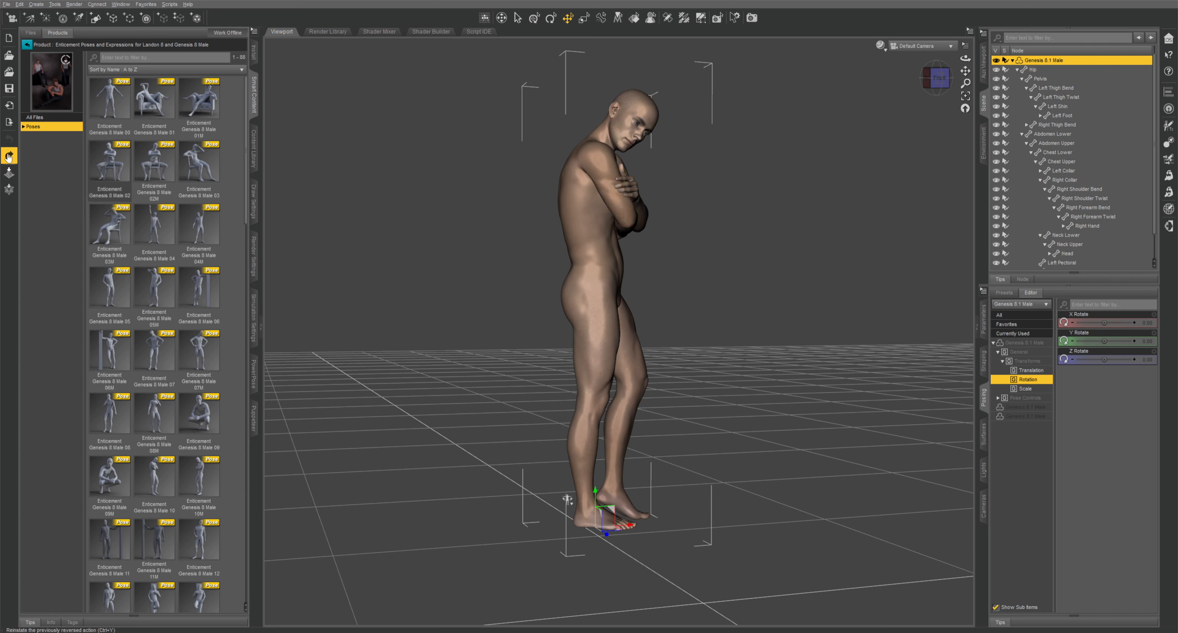
- Redo the figure's Y rotation and show its Mouth shaping morphs
click(8, 157)
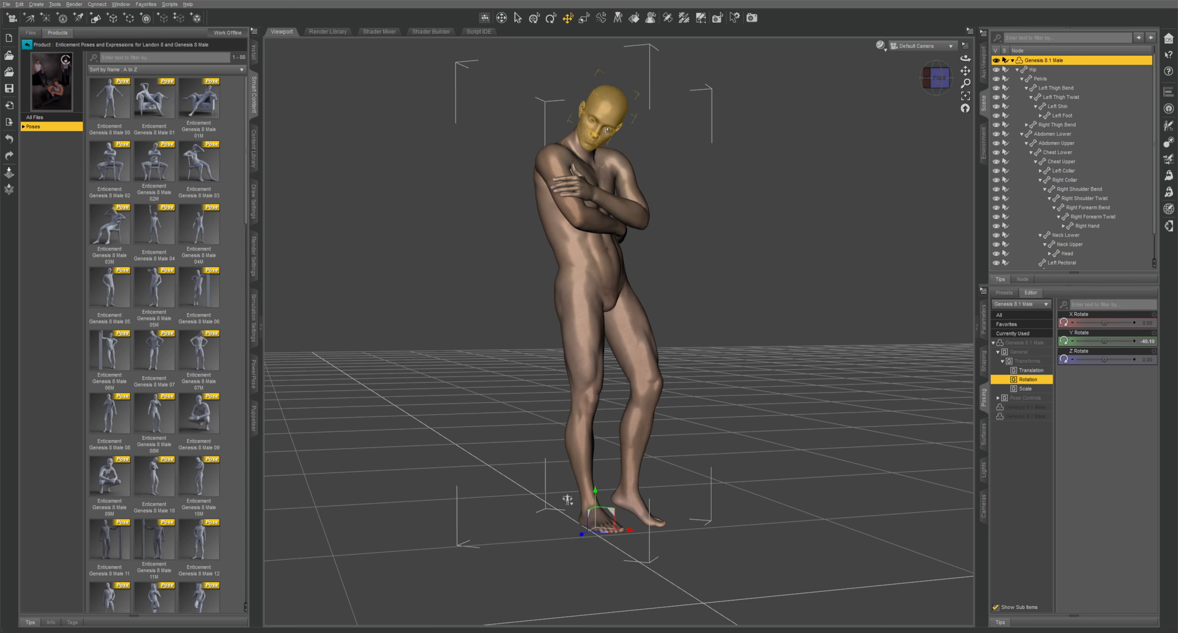
click(984, 363)
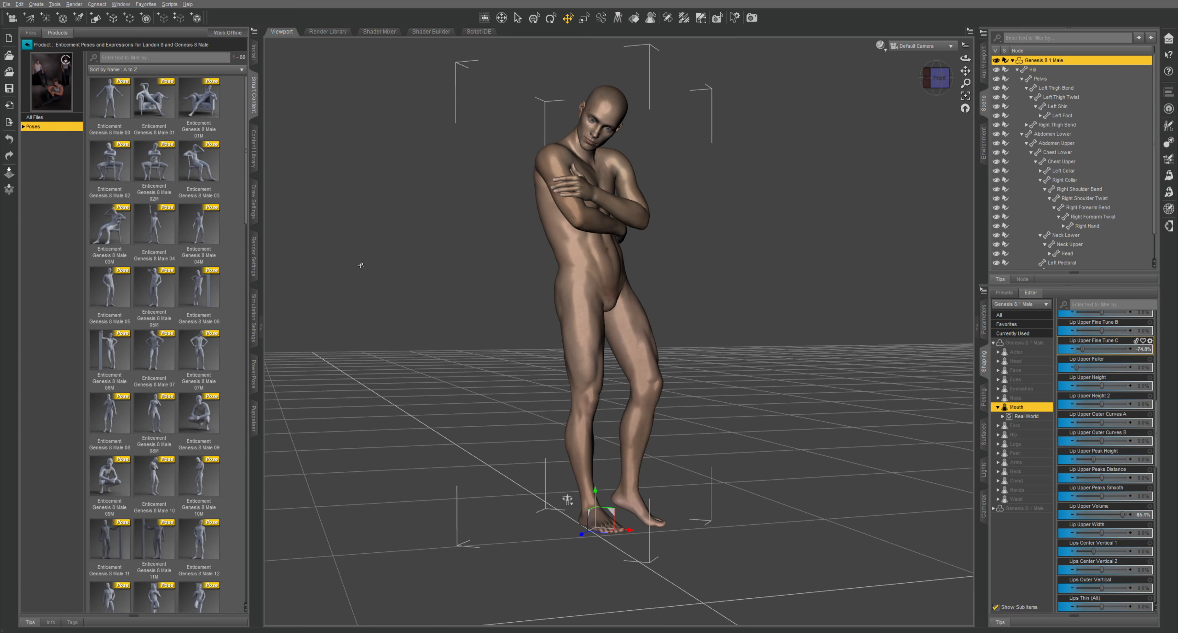
- Redo the environment, the camera framing and the figure's clothing, and return to the list of pose products
click(10, 156)
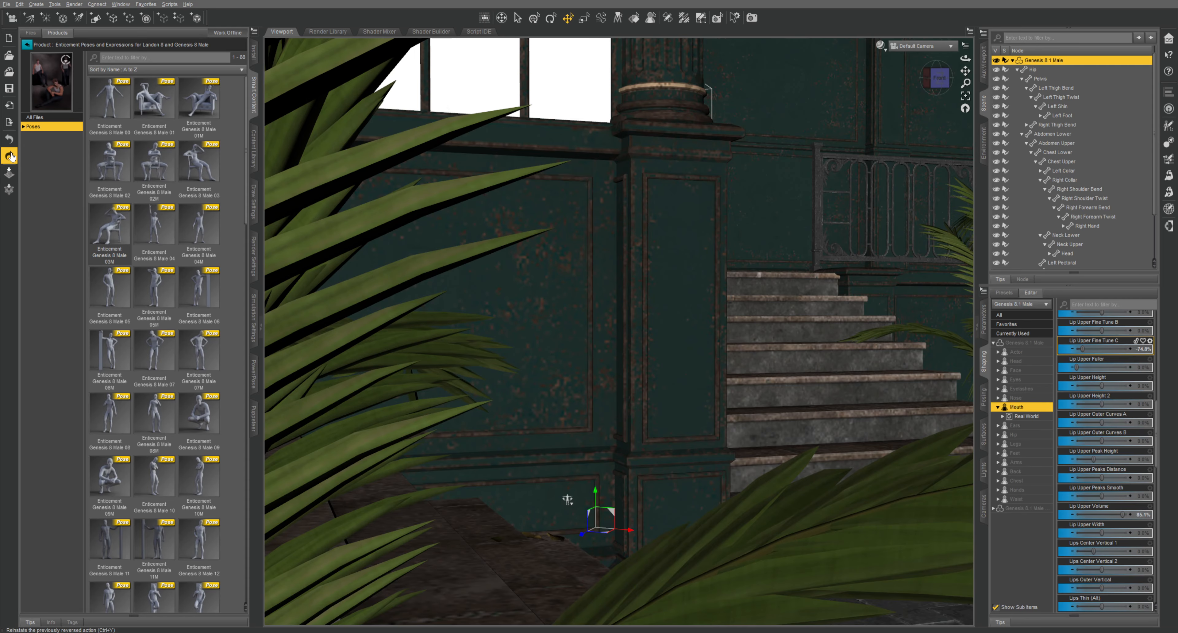
click(9, 156)
click(9, 156)
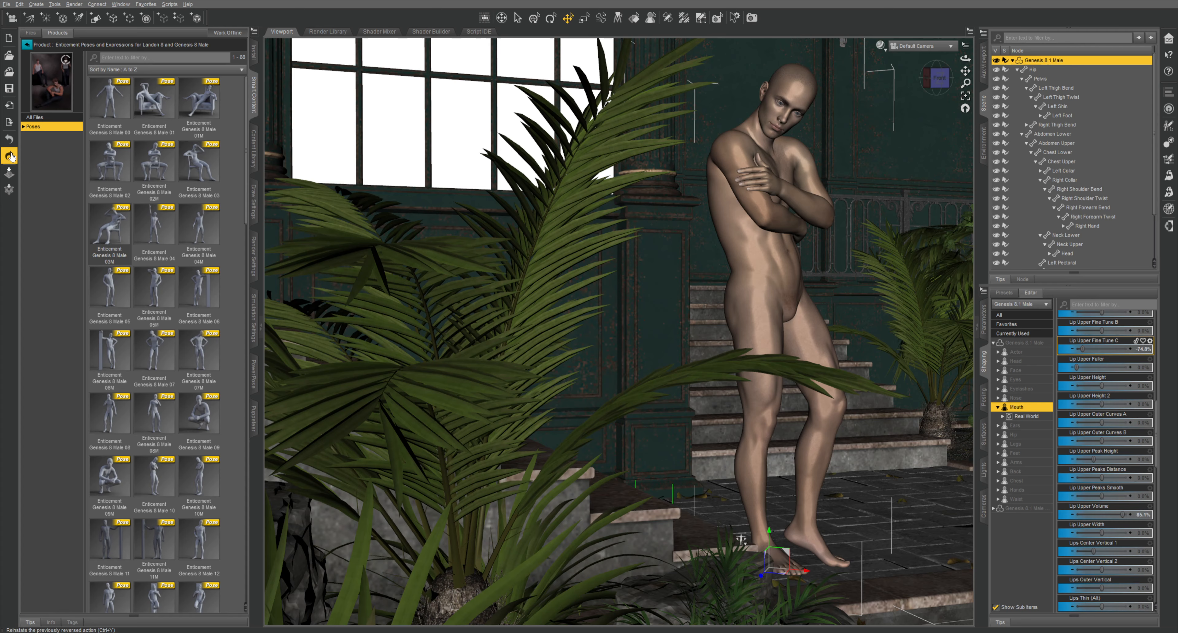
click(9, 156)
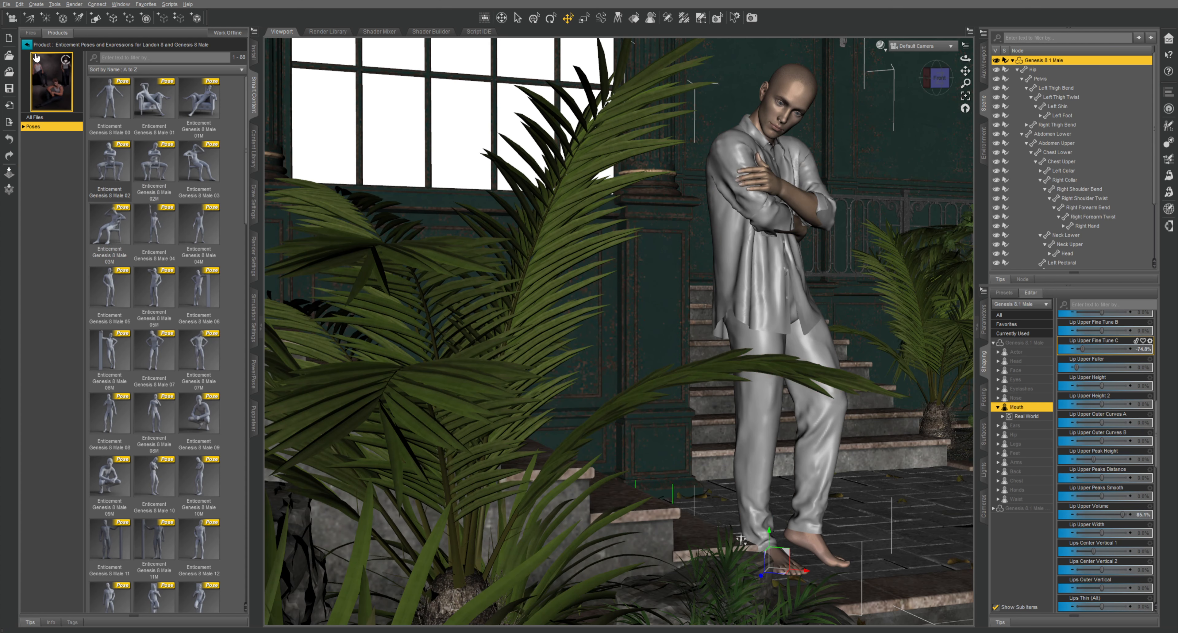
click(28, 45)
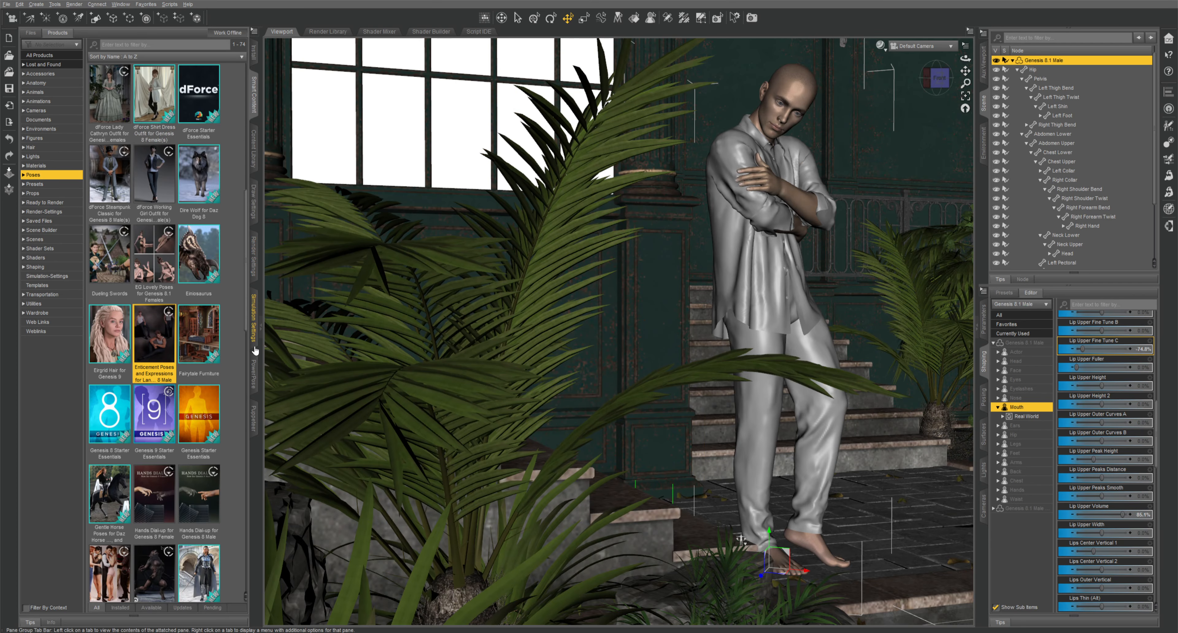
- Run the dForce simulation on the figure's clothing
click(253, 317)
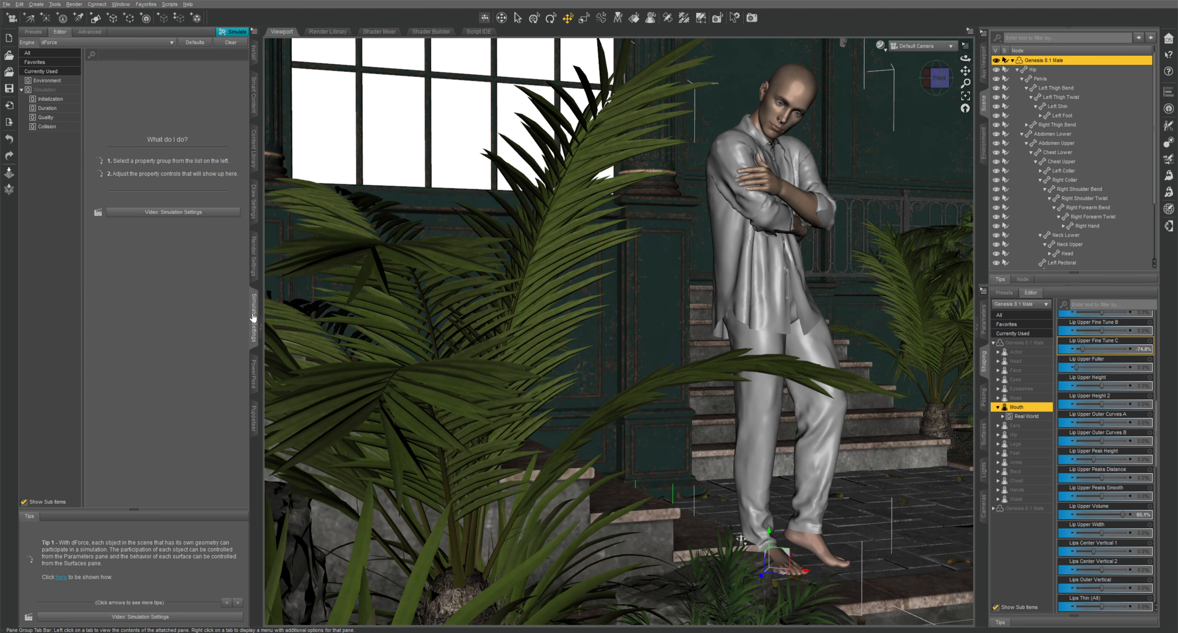
click(230, 43)
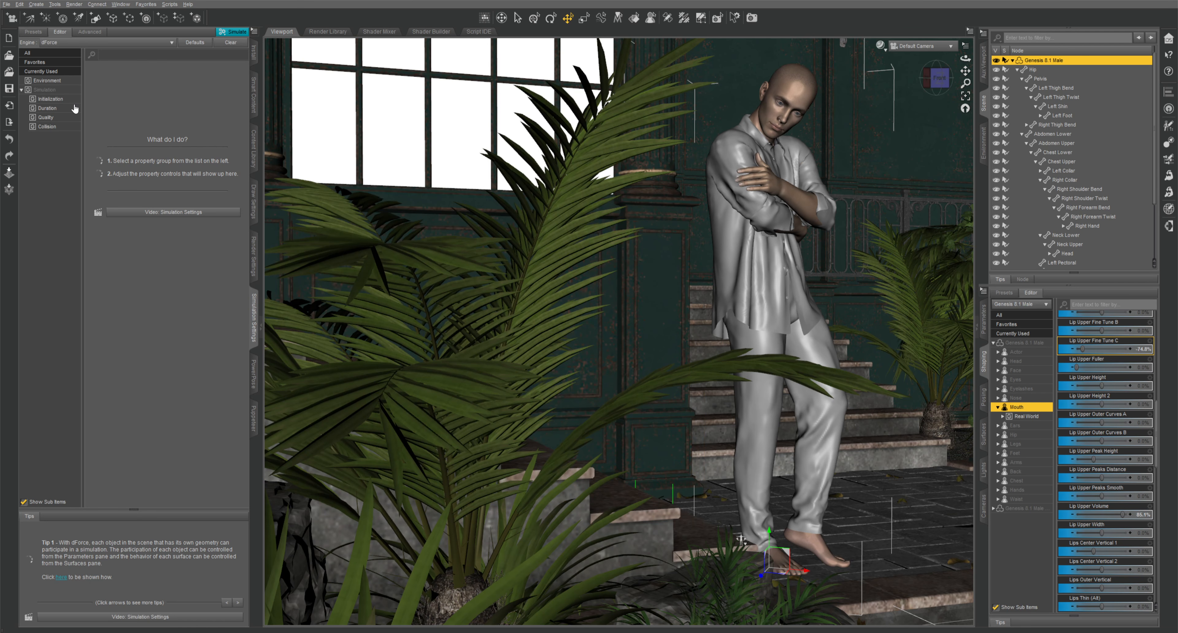
- Find the dForce My Guy Jeans and Shirt for Genesis 8 Male product in the wardrobe library and show its materials
click(255, 101)
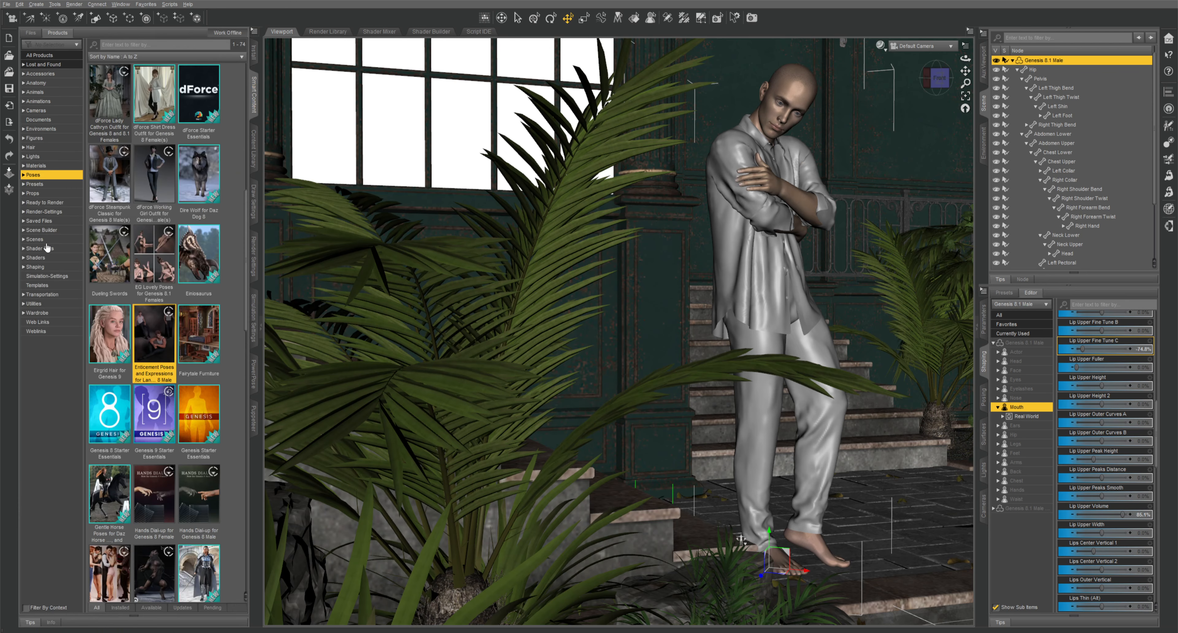
click(37, 258)
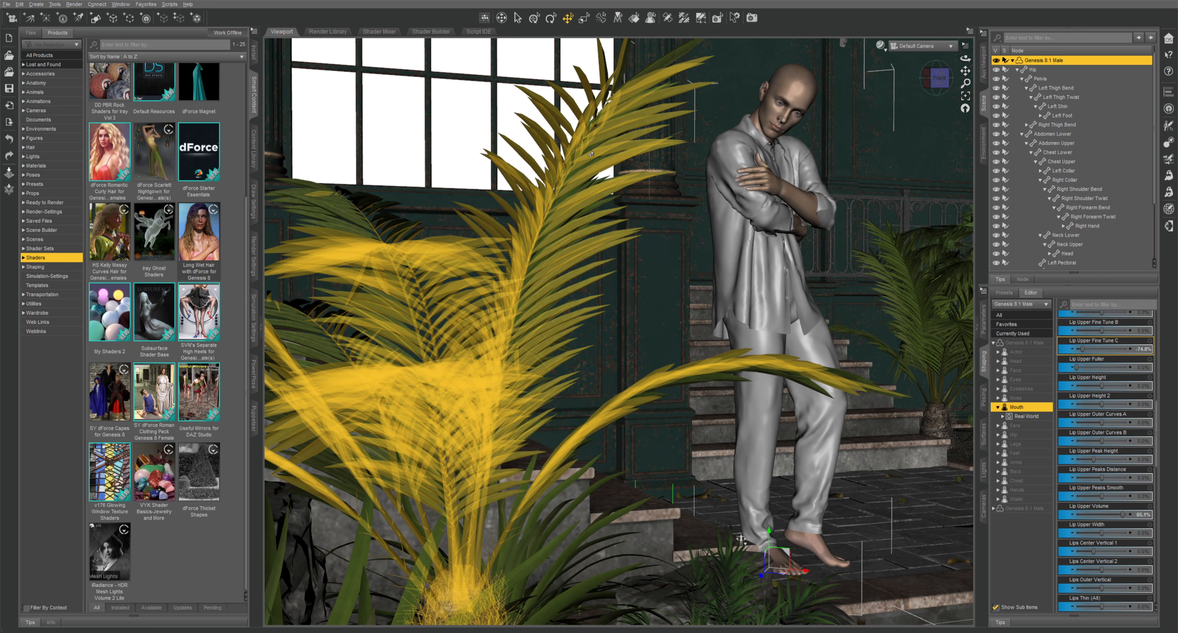
click(983, 439)
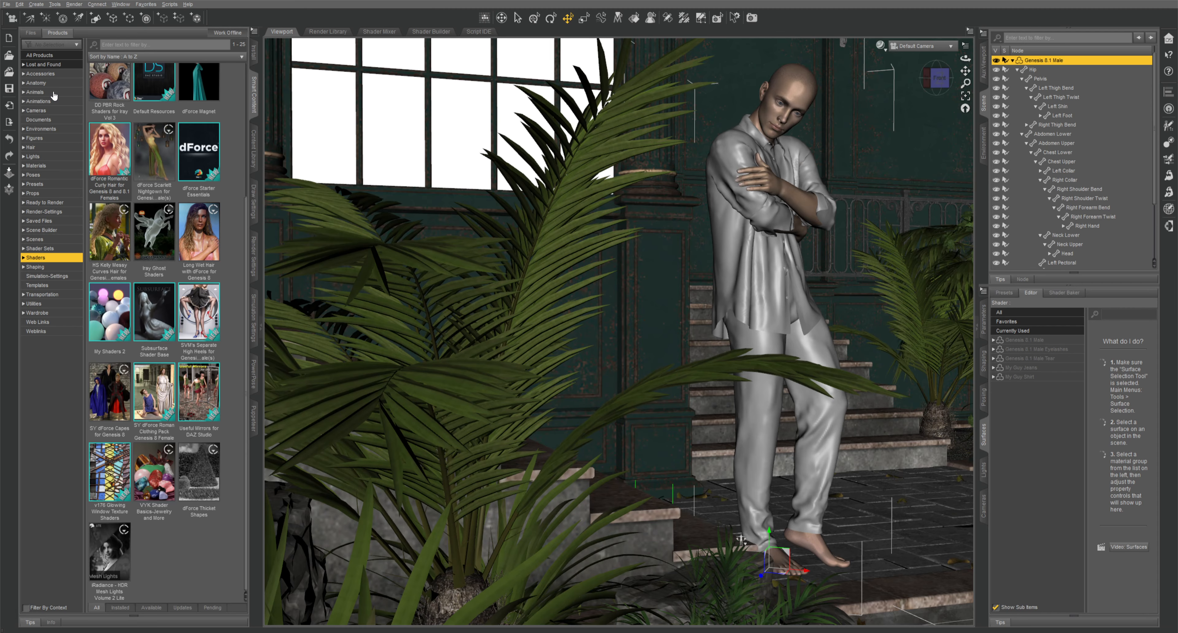
click(39, 313)
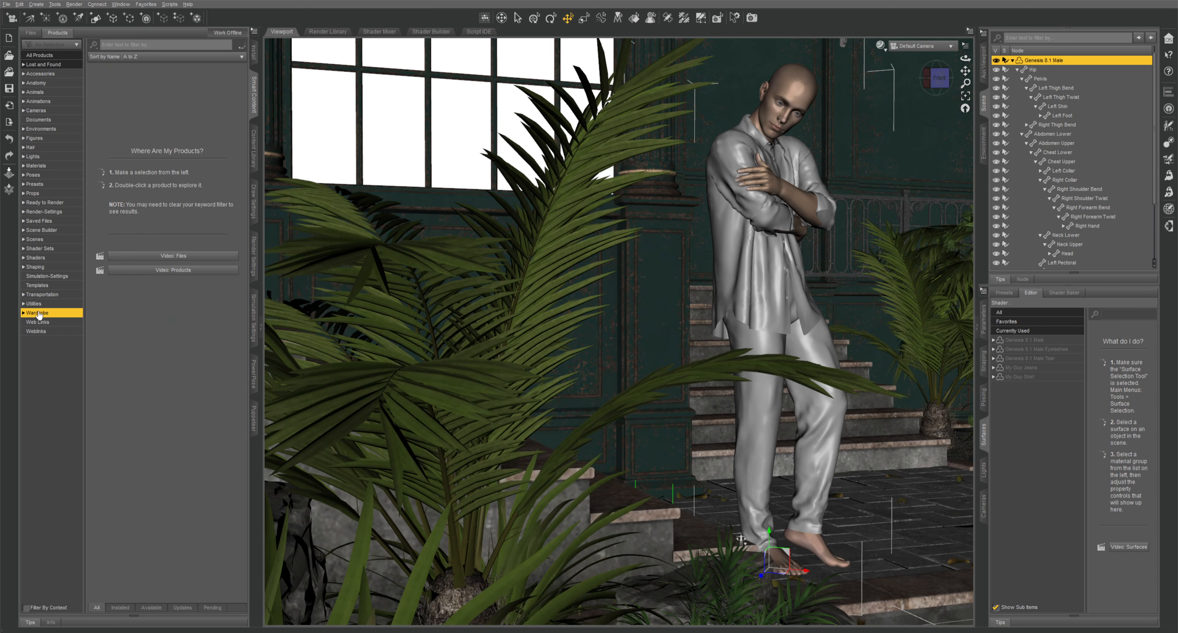
click(200, 155)
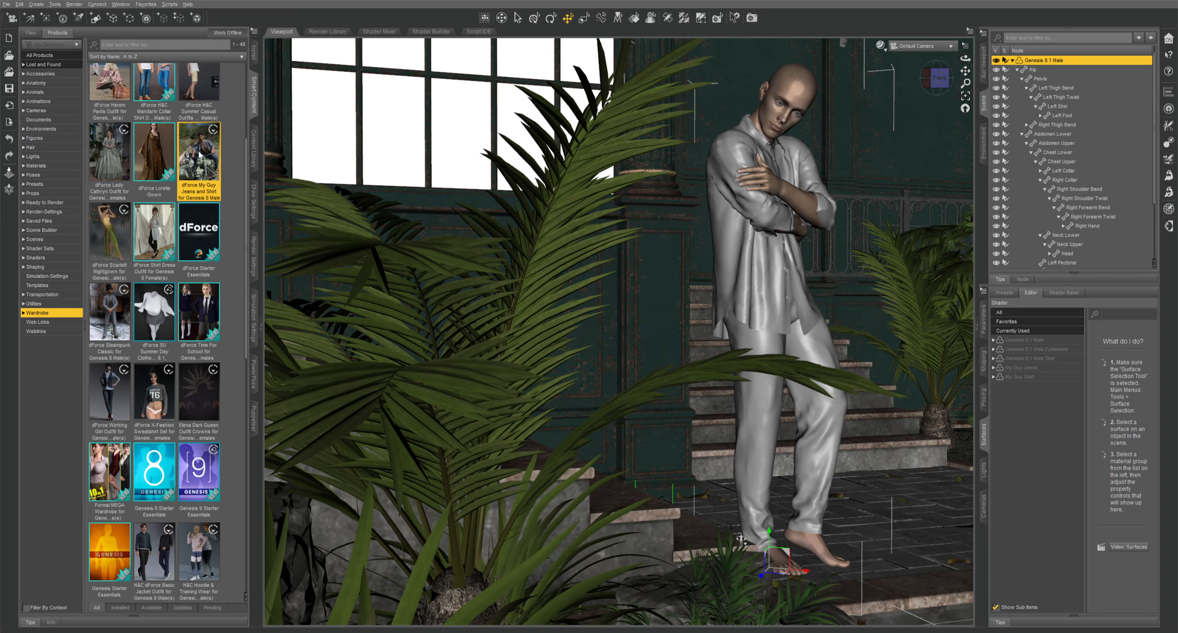
double_click(200, 154)
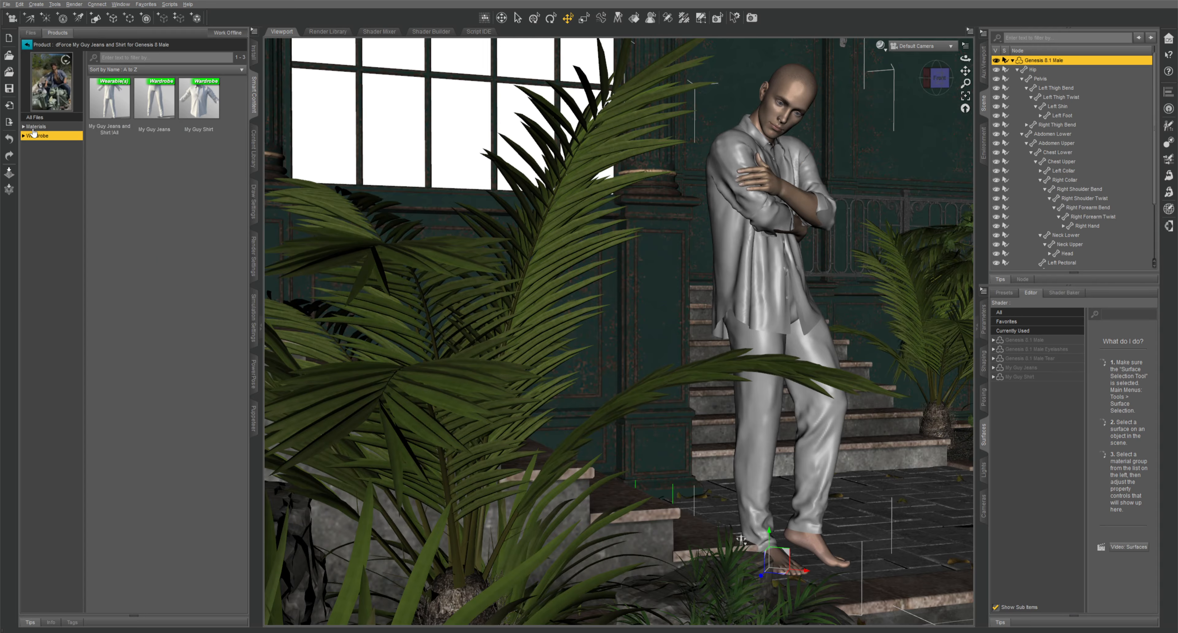
click(33, 129)
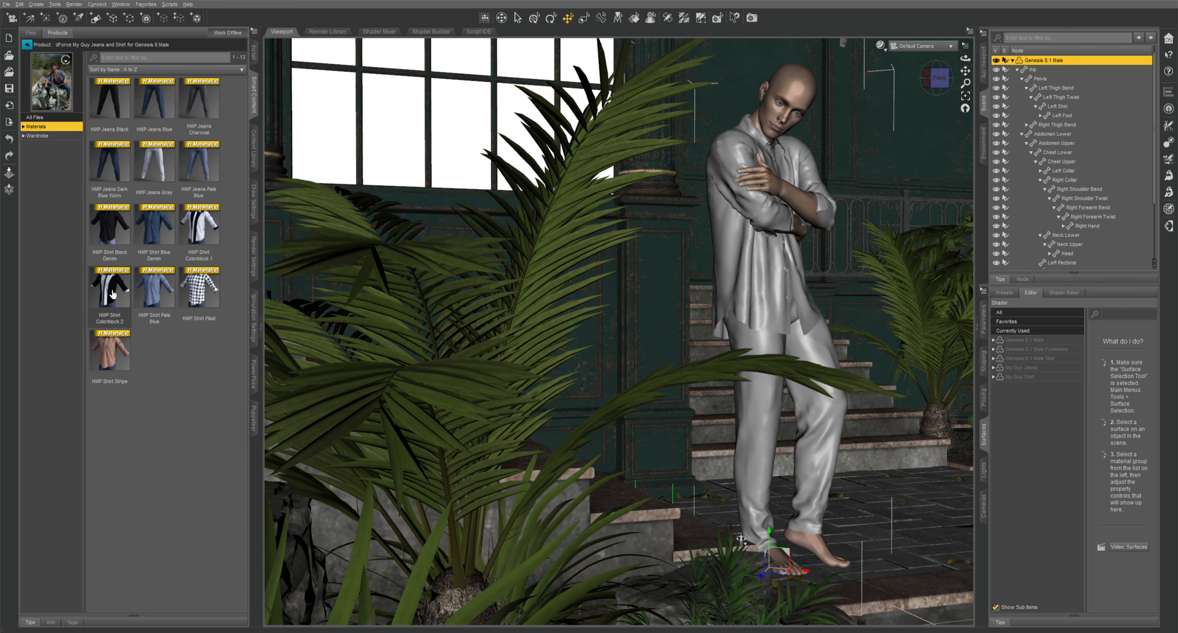
- Try the HWP Shirt Black Denim, Colorblock 1 and Plaid materials on the shirt, undoing the plaid one
drag(110, 226, 737, 244)
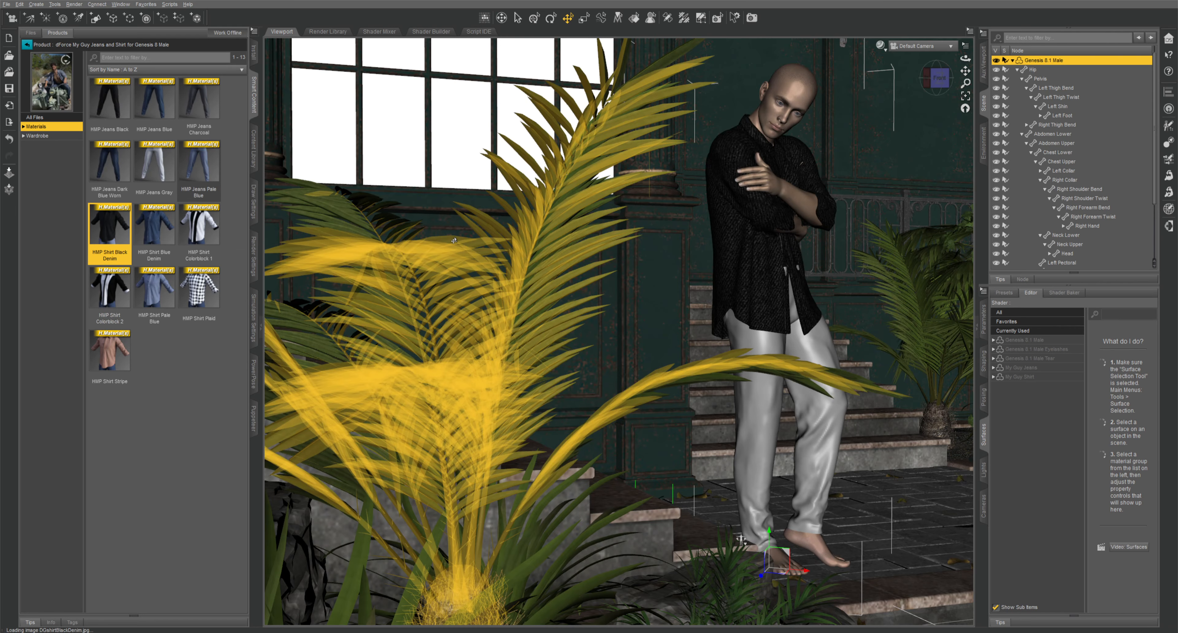
drag(199, 227, 827, 223)
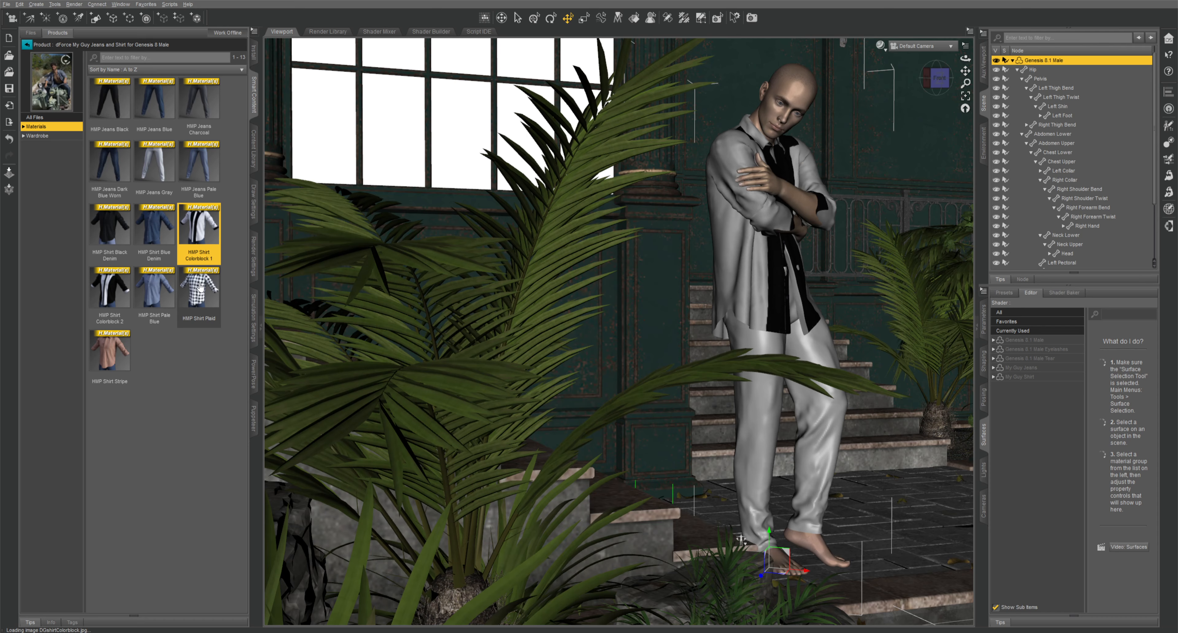
drag(200, 286, 735, 255)
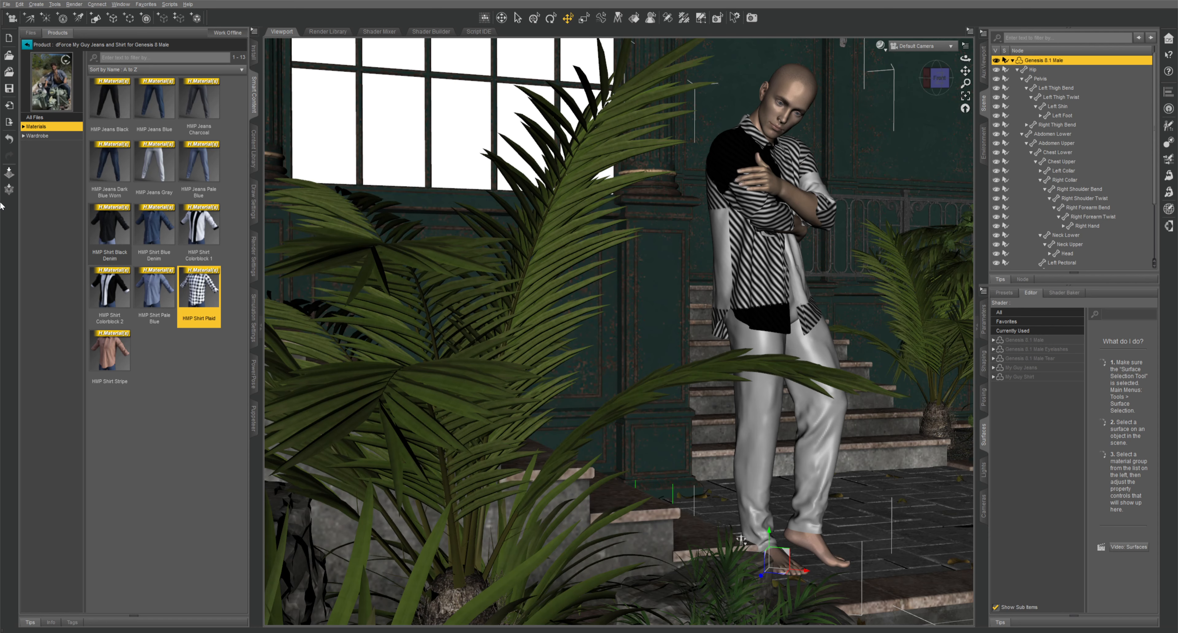
click(12, 141)
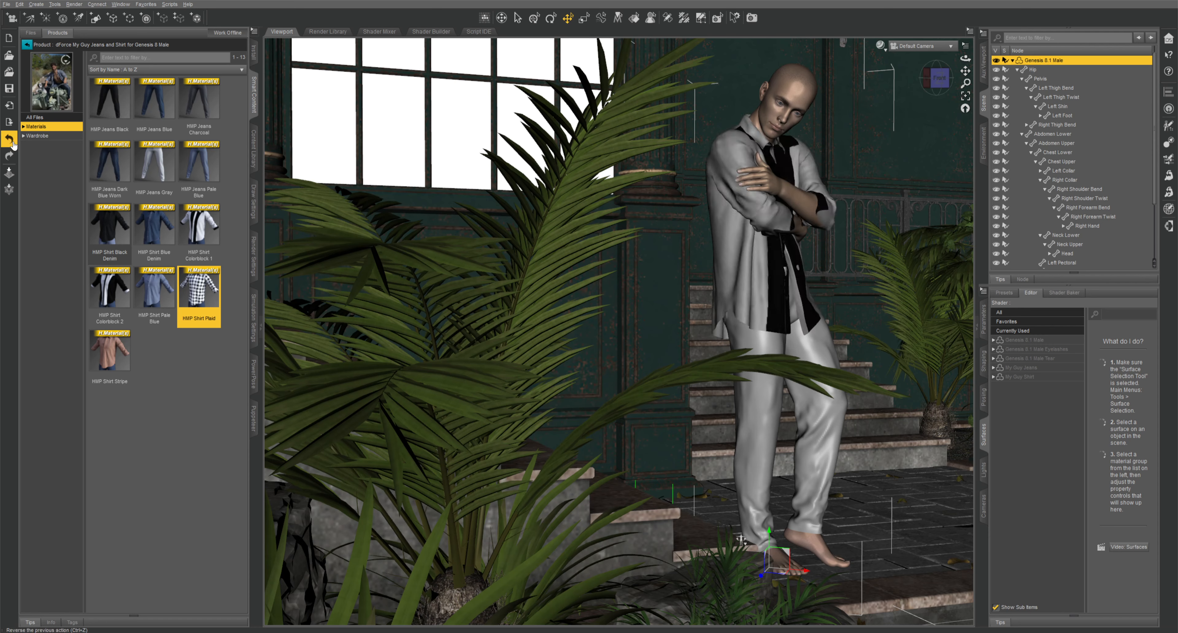
- Apply the HWP Shirt Pale Blue material to the shirt and the HWP Jeans Black material to the jeans
double_click(170, 301)
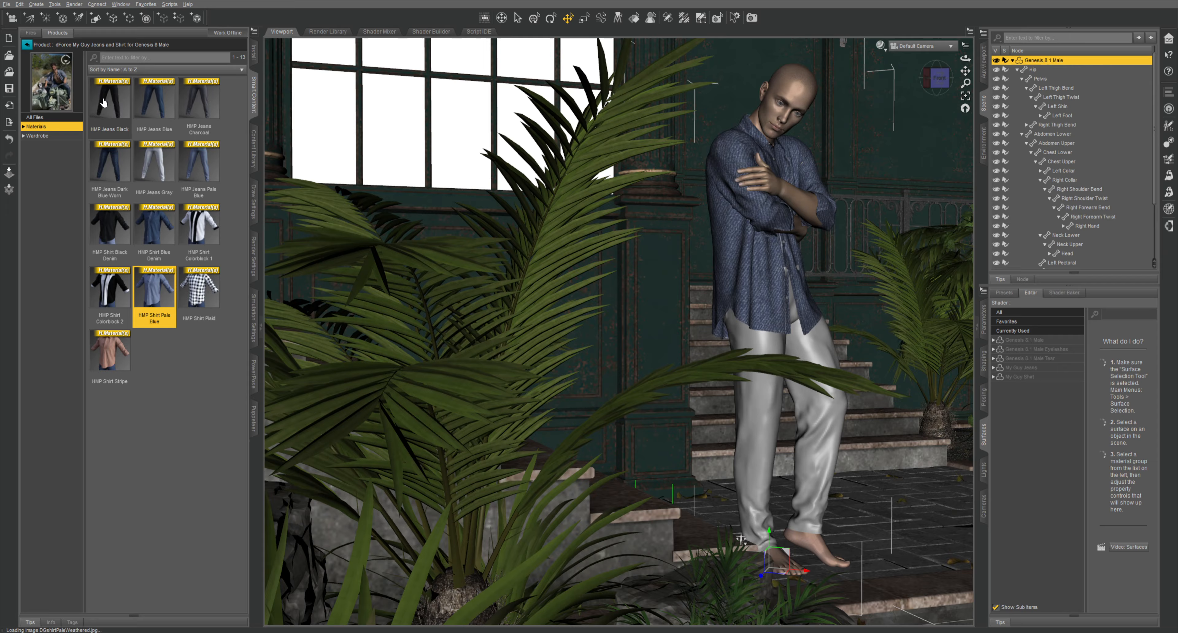
drag(104, 102, 772, 401)
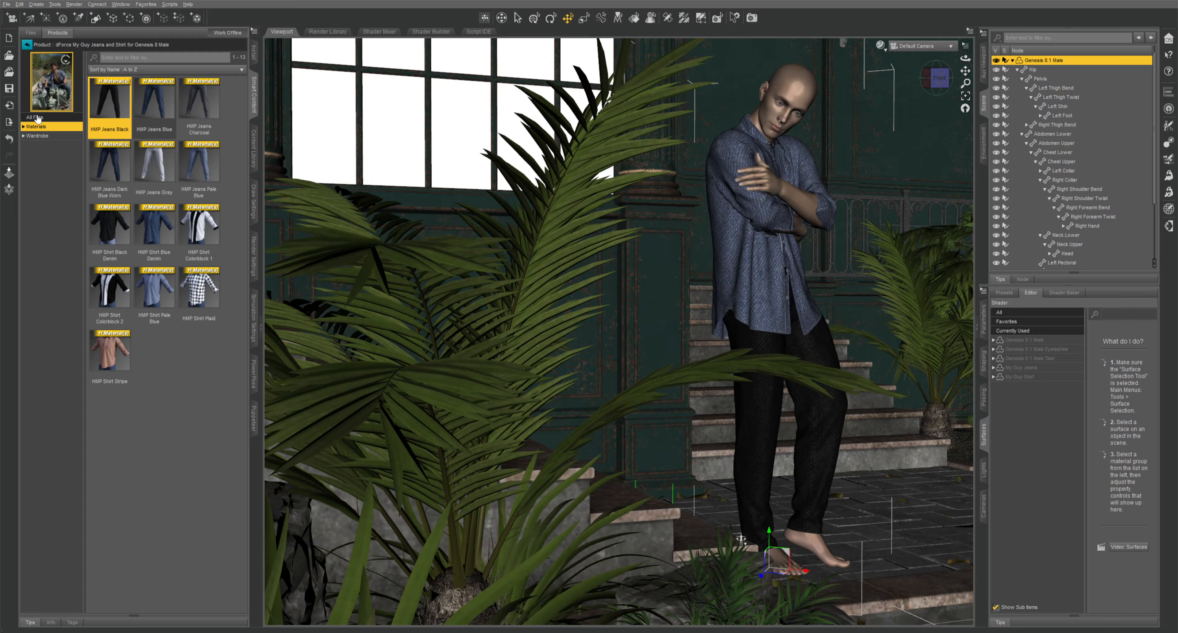
- Fit the Genesis 8 Male version of AK Dauntless Hair from the hair products onto the figure's head
click(36, 135)
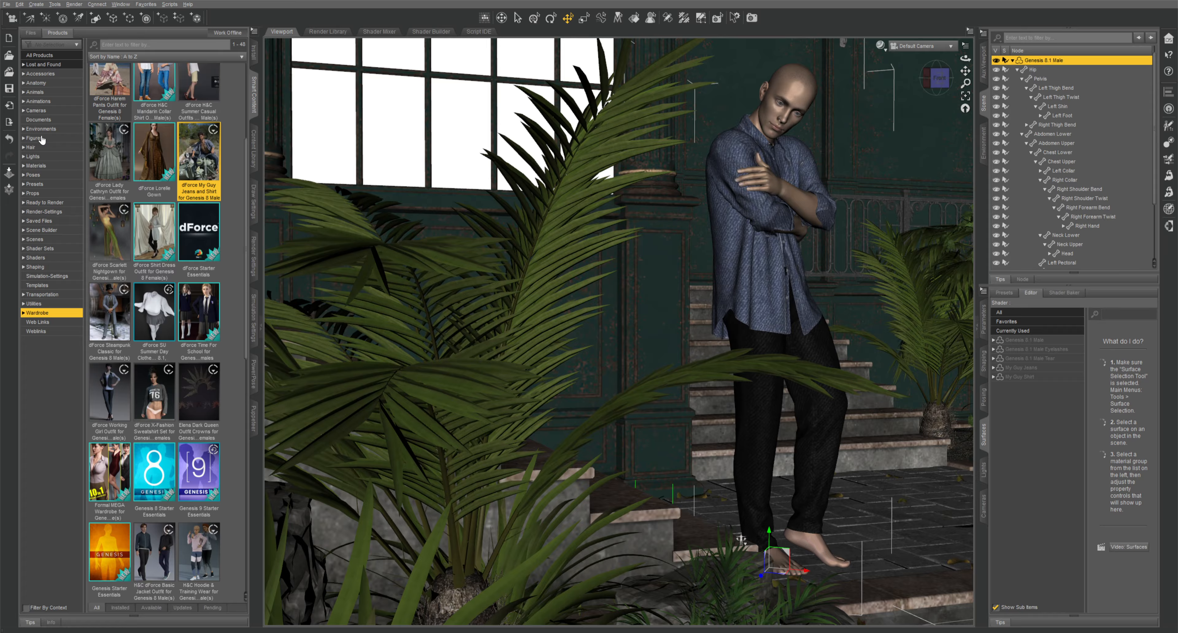
click(36, 147)
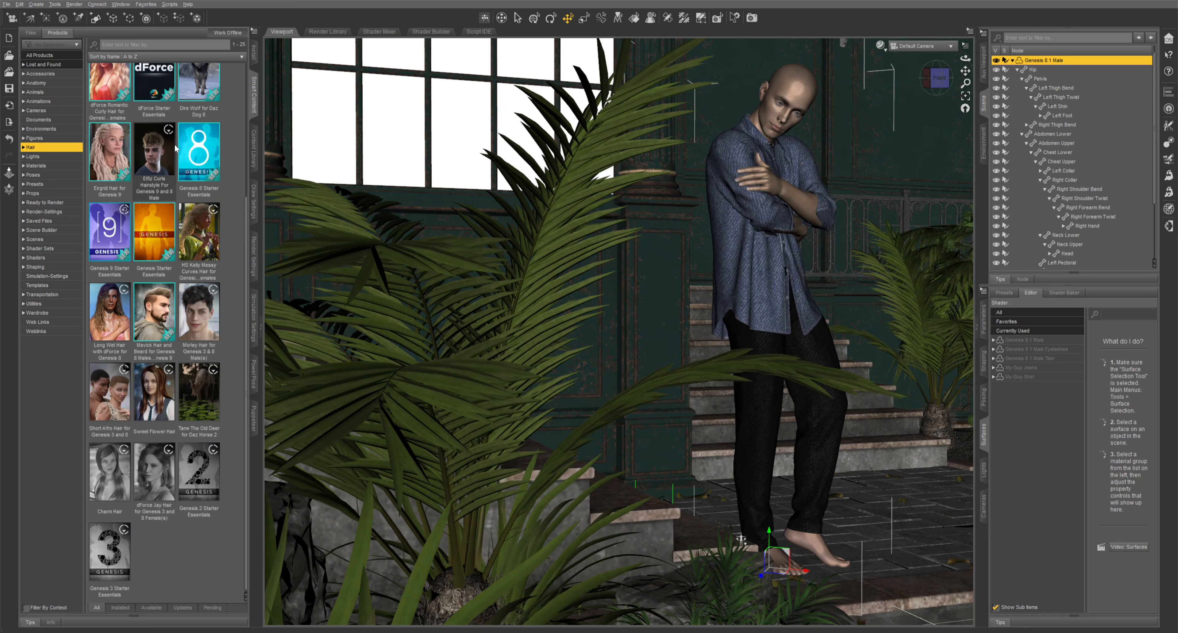
scroll(112, 94, up, 3)
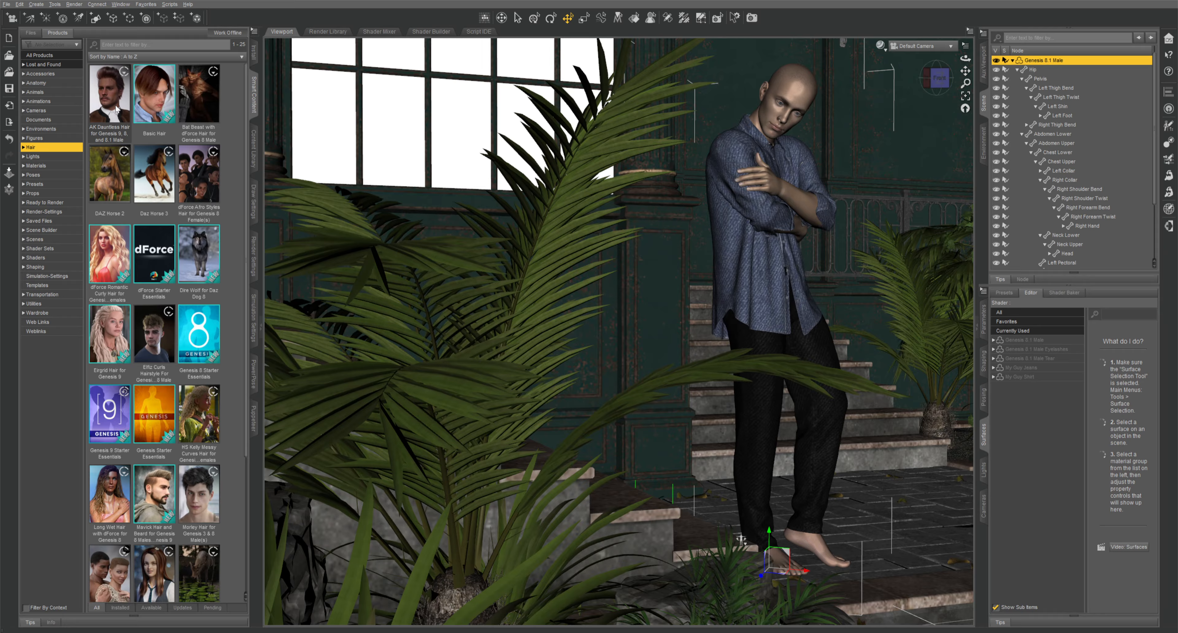
mouse_move(116, 105)
mouse_down()
mouse_move(799, 96)
mouse_move(103, 110)
mouse_up()
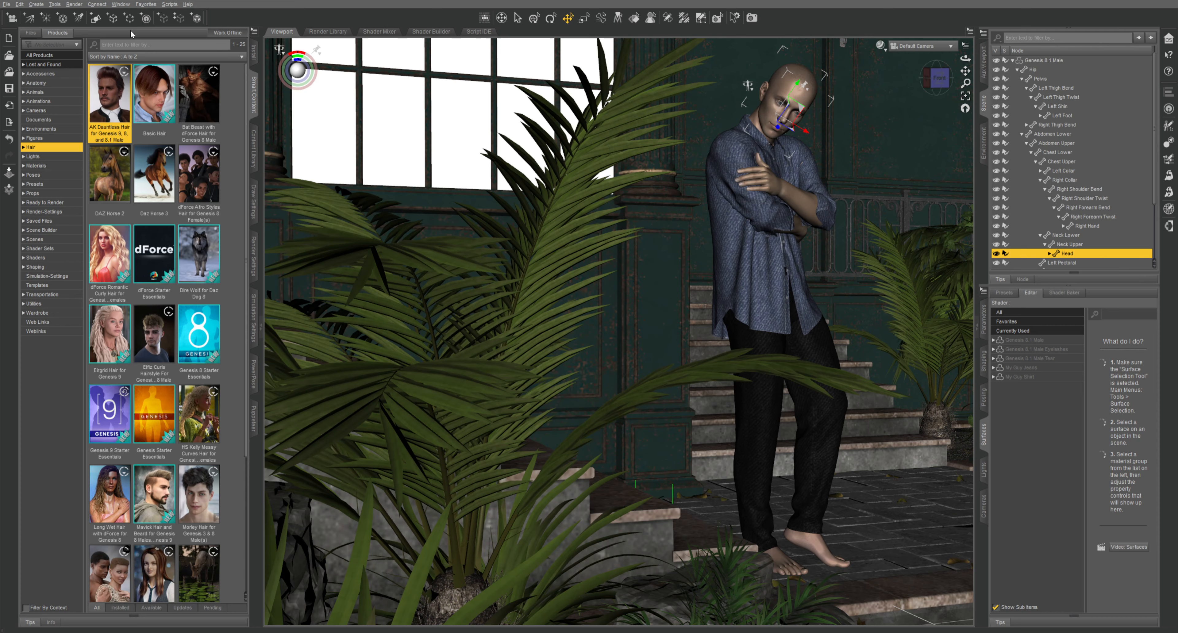
double_click(118, 72)
drag(111, 102, 785, 82)
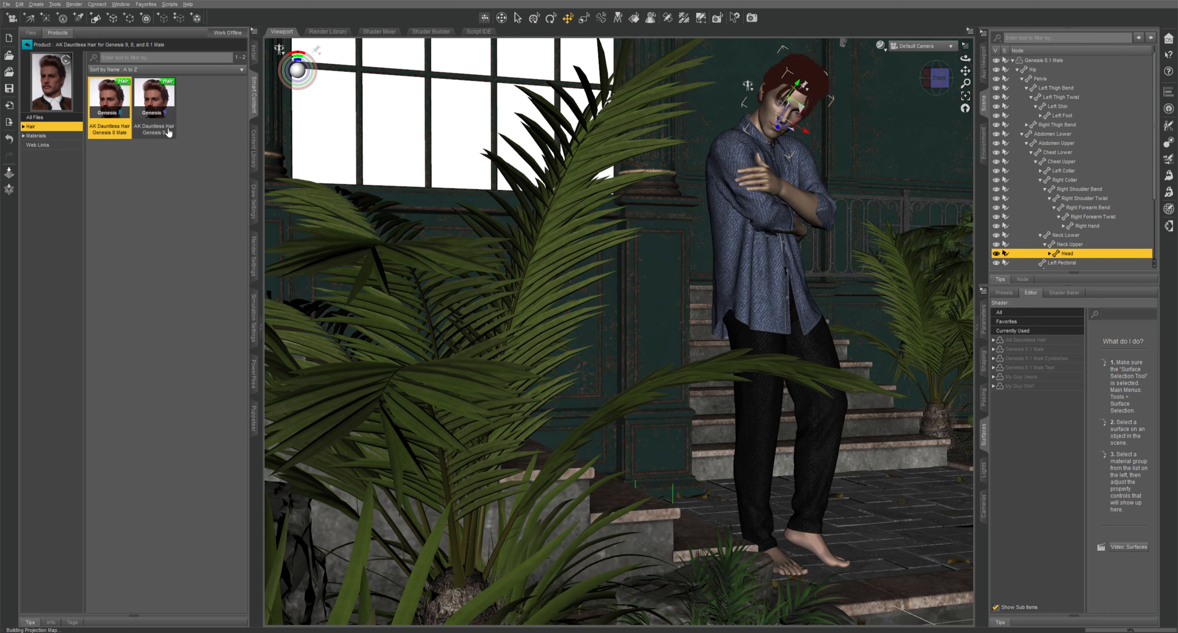
click(732, 137)
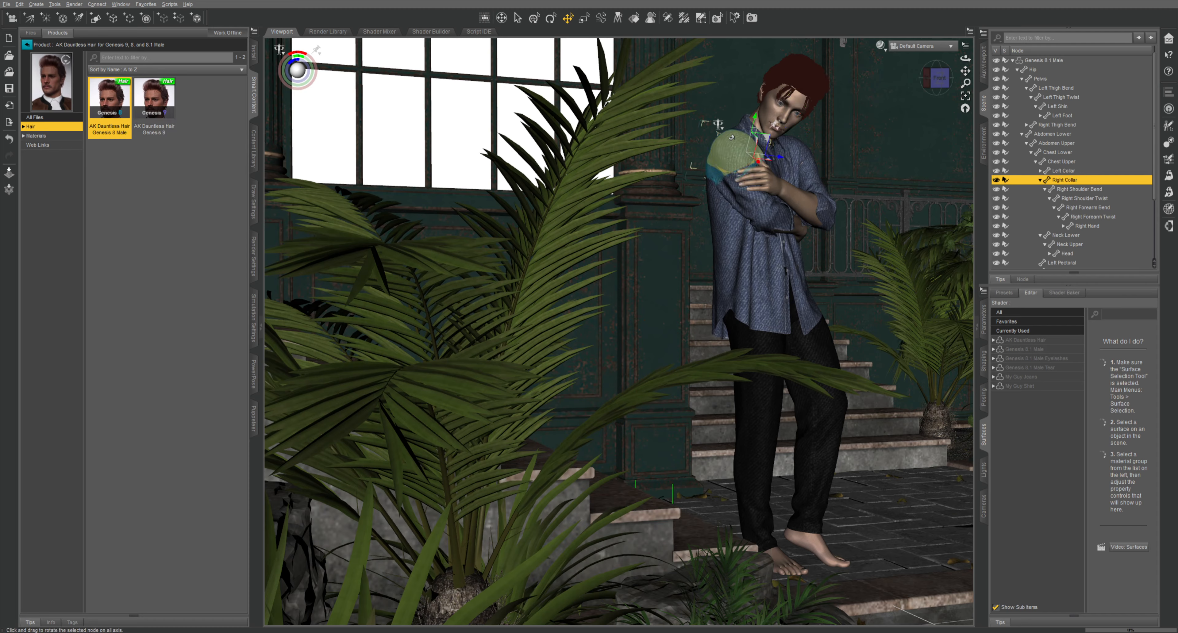
double_click(98, 132)
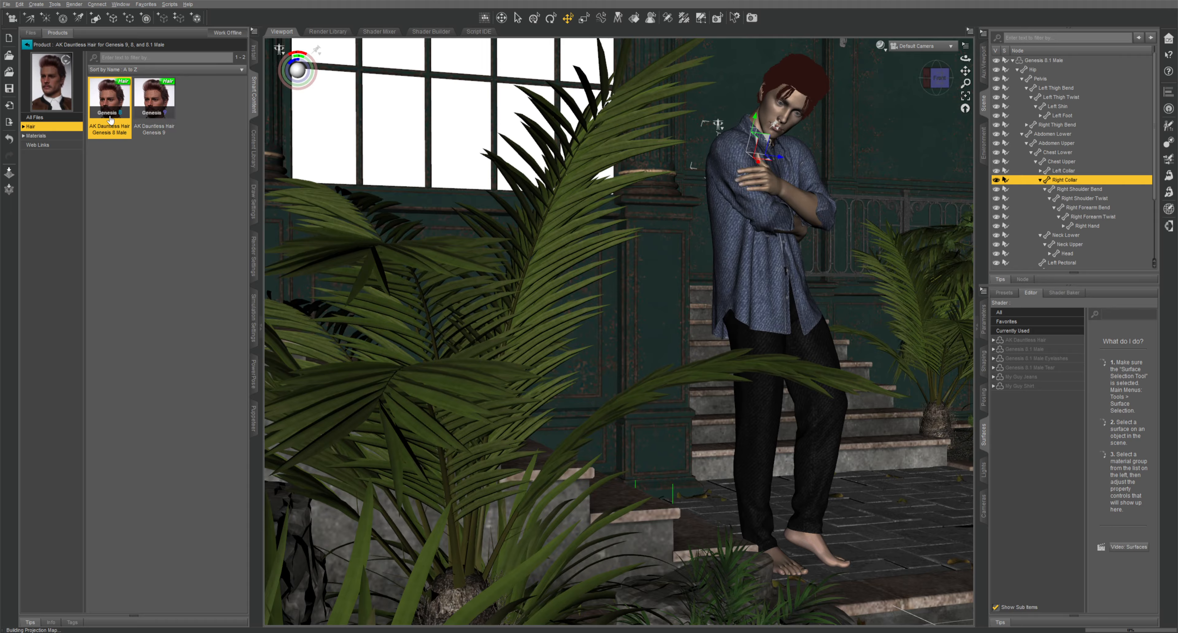
- Return to the wardrobe products and collapse the Smart Content pane to widen the viewport
click(25, 46)
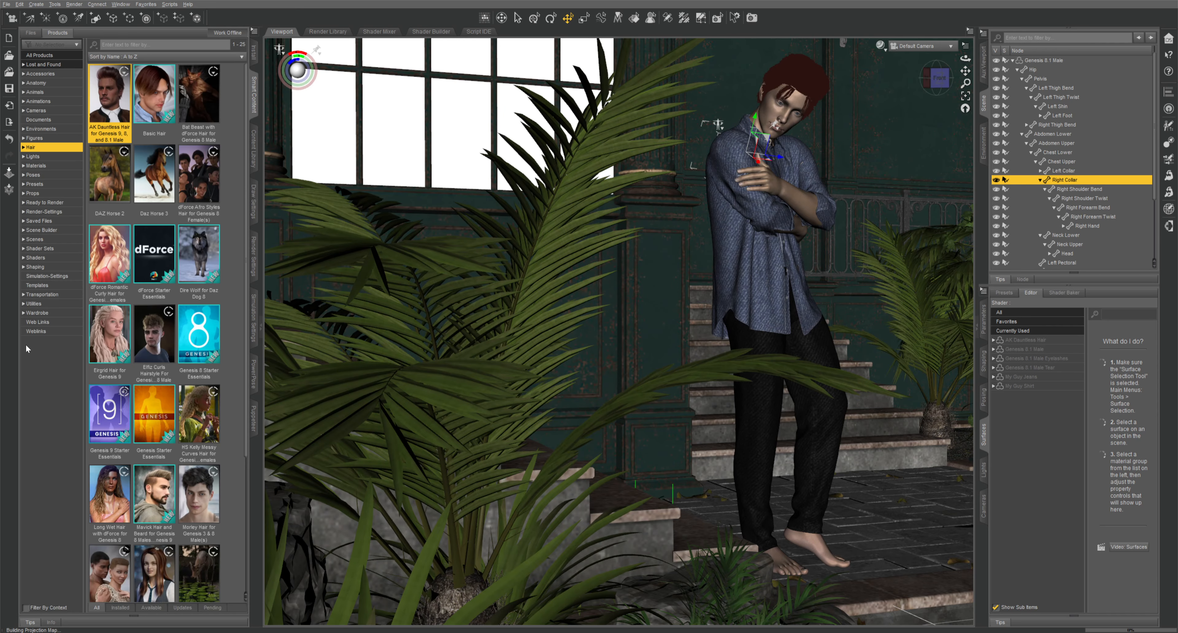
click(38, 312)
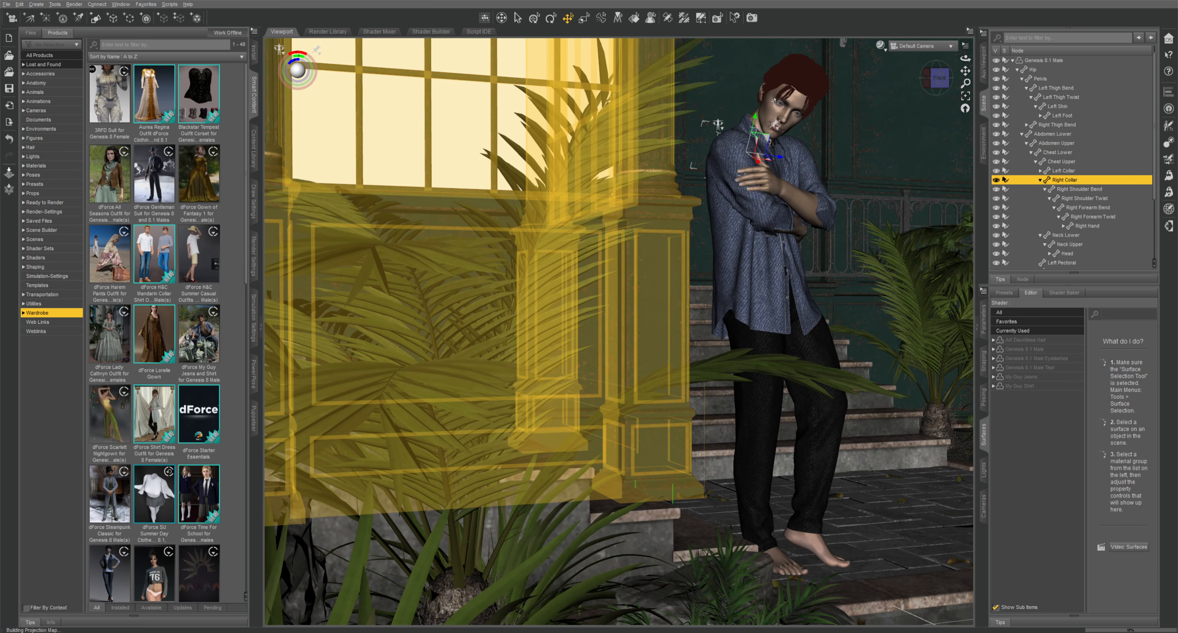
click(253, 97)
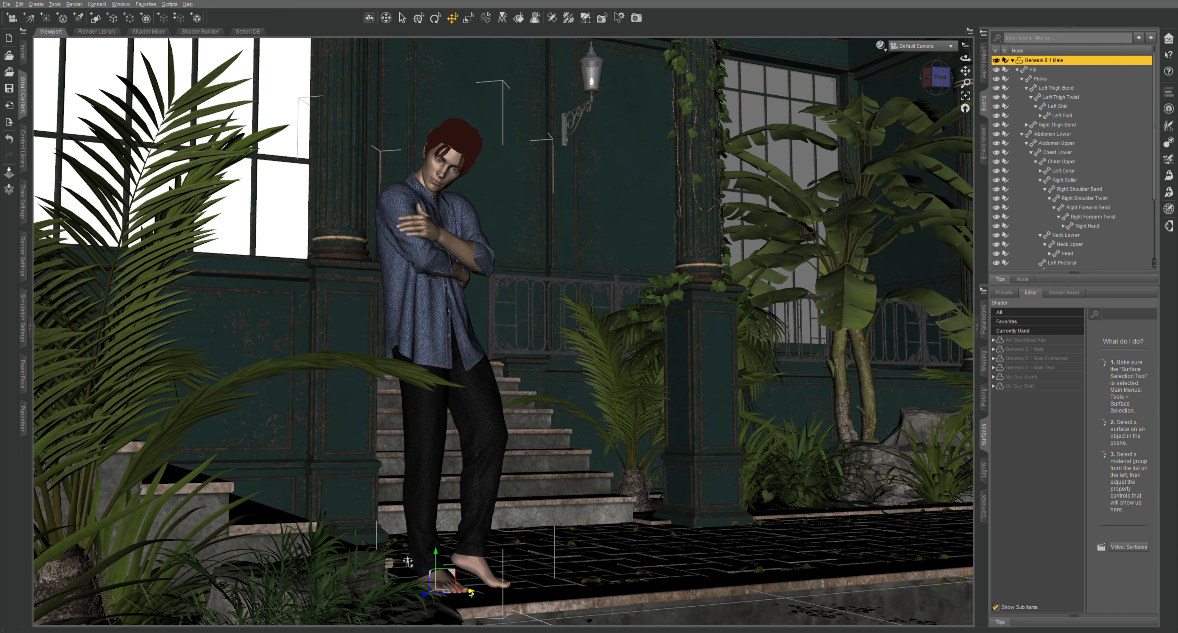
- Move the Genesis 8.1 Male figure along its X axis to stand between the two columns in front of the stairs
drag(471, 593, 564, 582)
drag(563, 582, 640, 183)
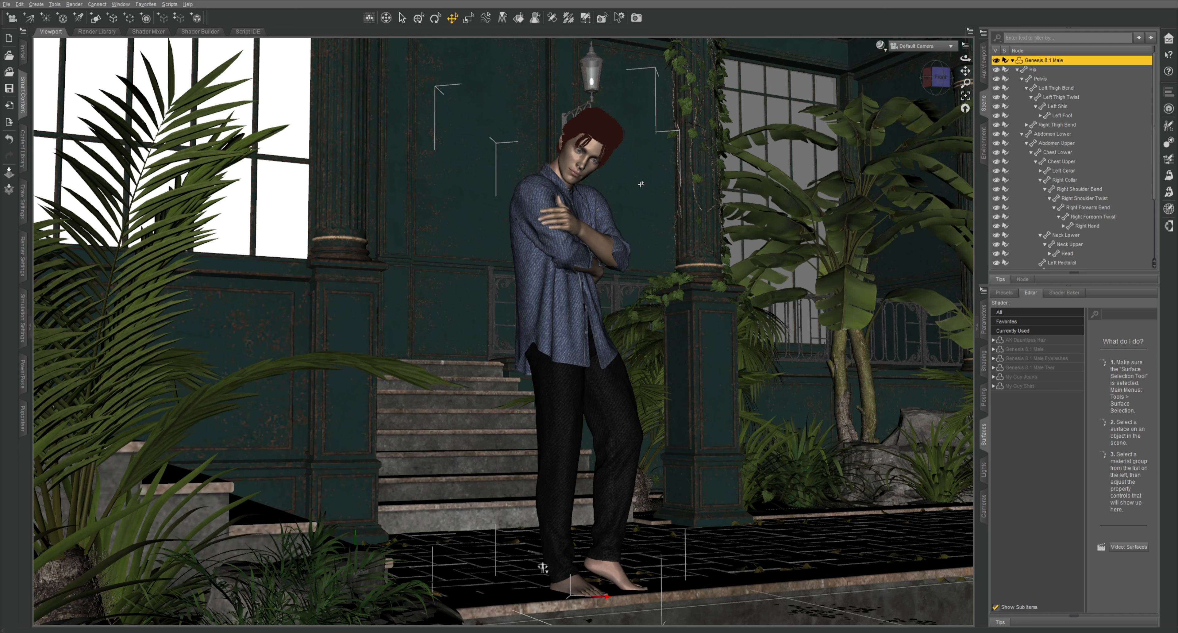
- Try placing a point light beside the figure, moving it from the column by the window across to the planted side
drag(641, 184, 395, 268)
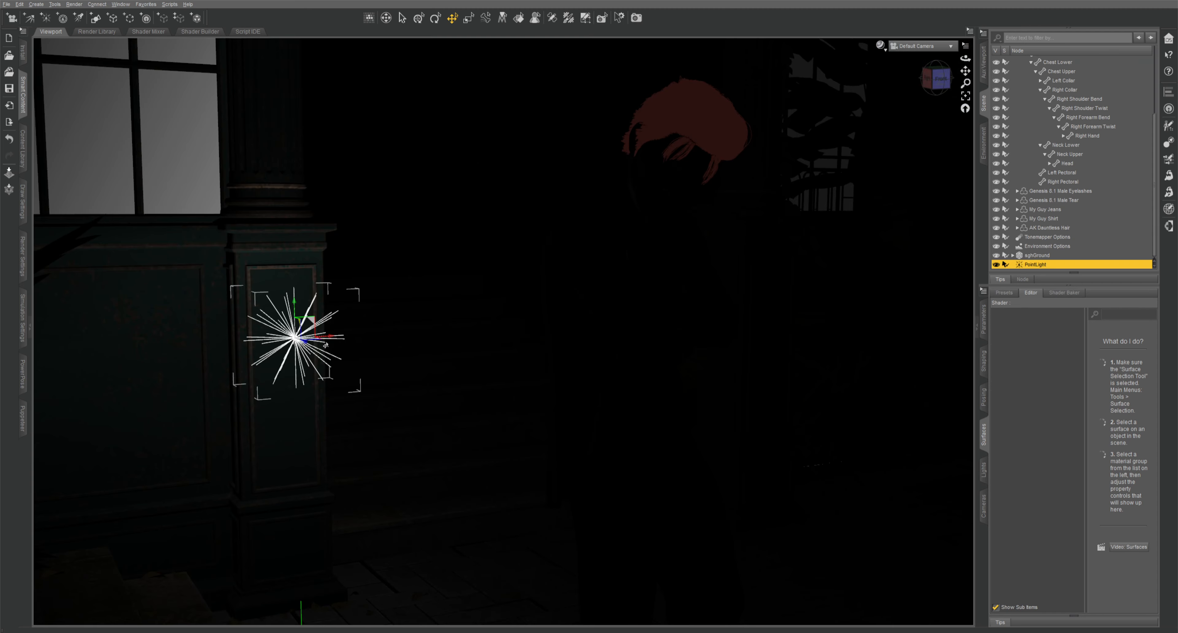
drag(325, 345, 547, 117)
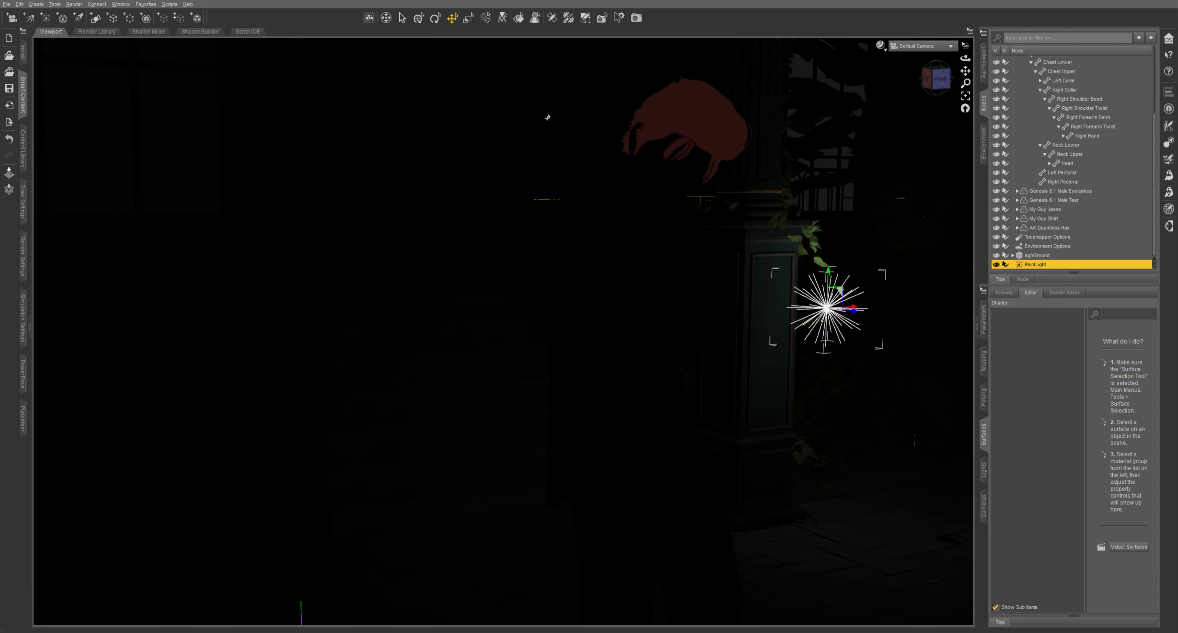
drag(853, 307, 895, 326)
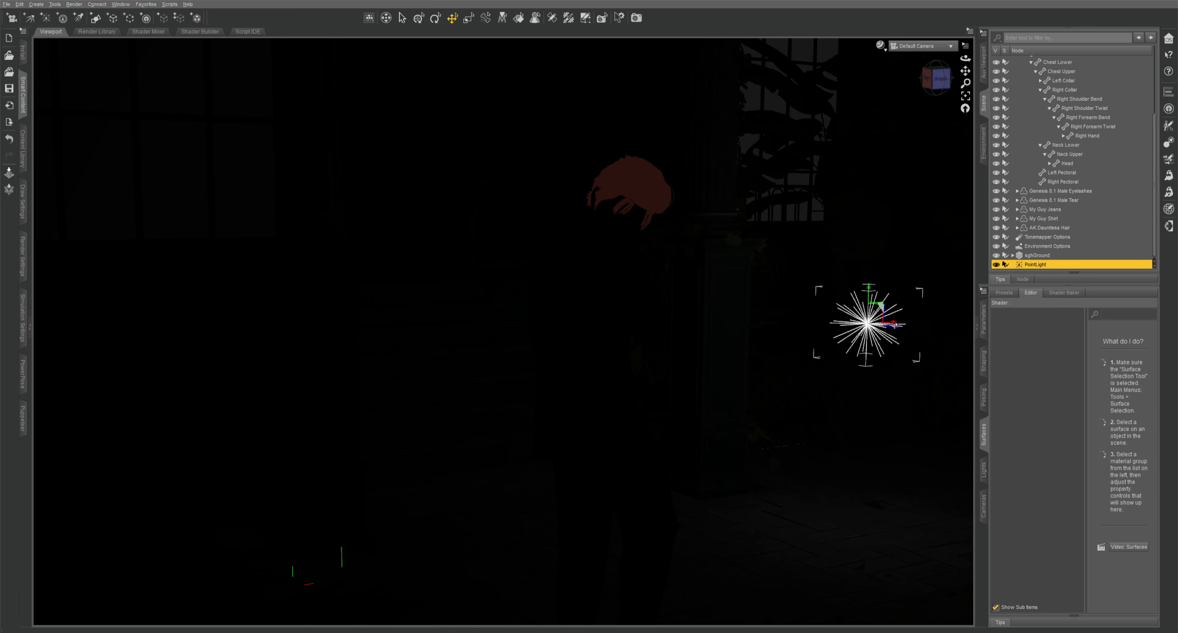
drag(896, 325, 620, 373)
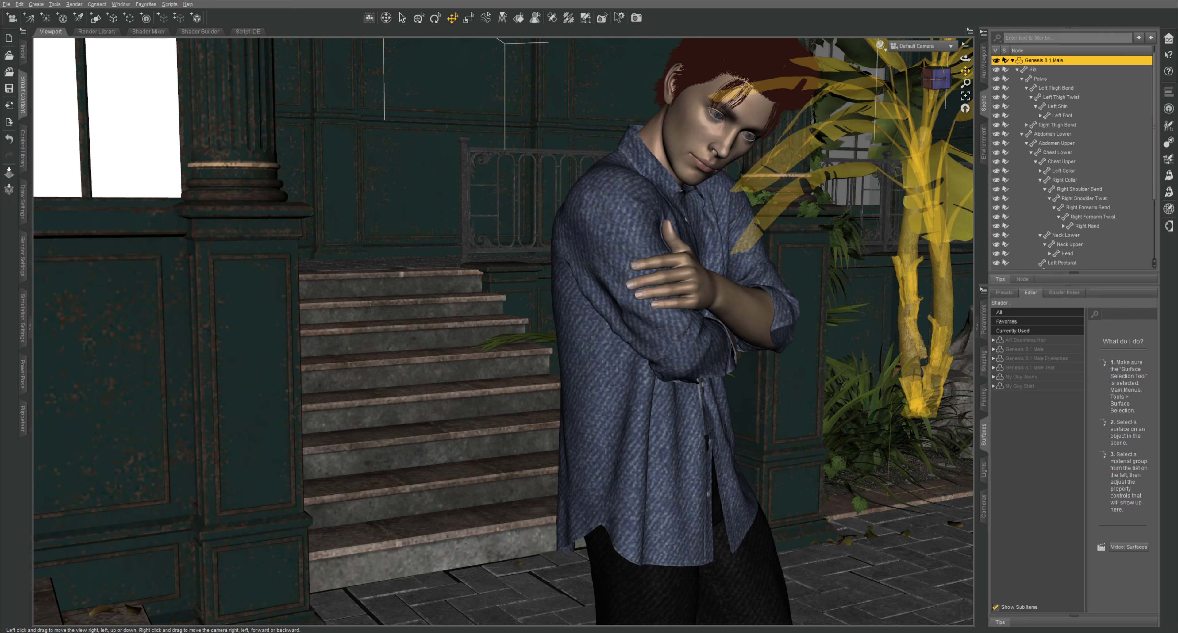
- Frame the figure's upper body, increase the Shock expression on the head and show its Mouth pose controls
drag(965, 71, 963, 119)
drag(938, 79, 959, 69)
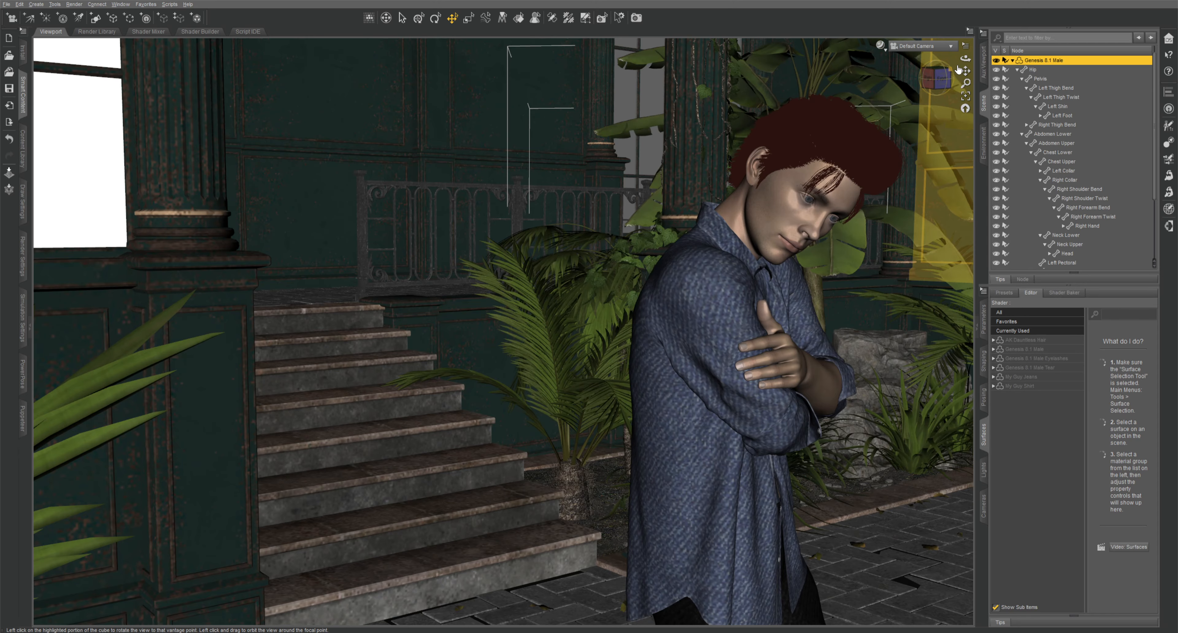
drag(959, 69, 951, 82)
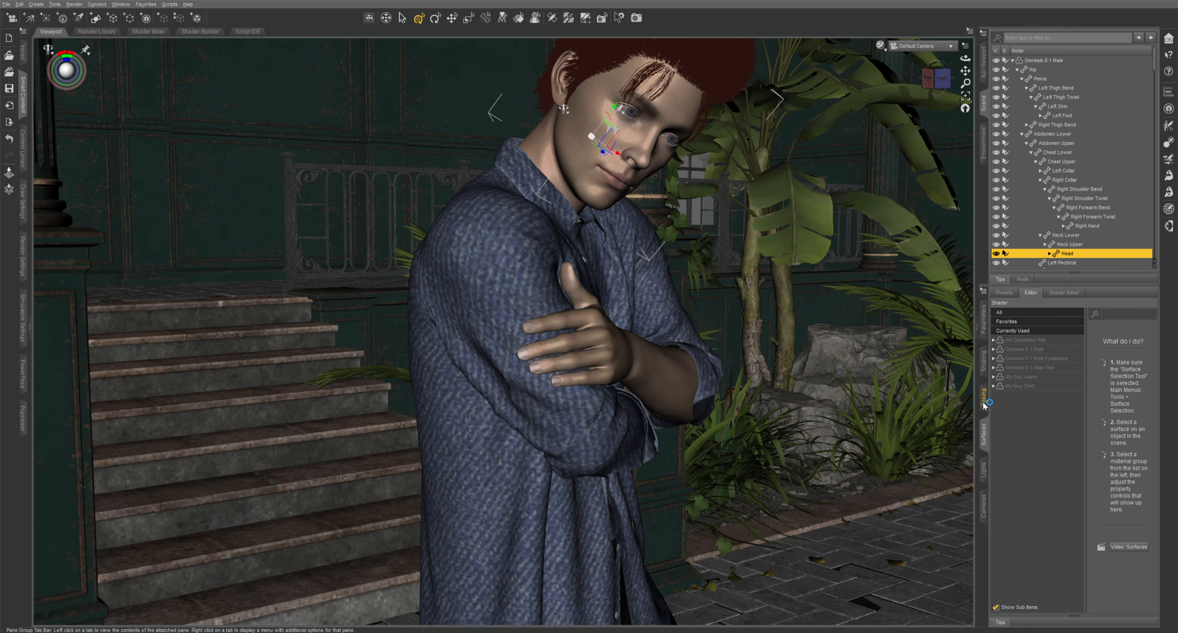
click(984, 404)
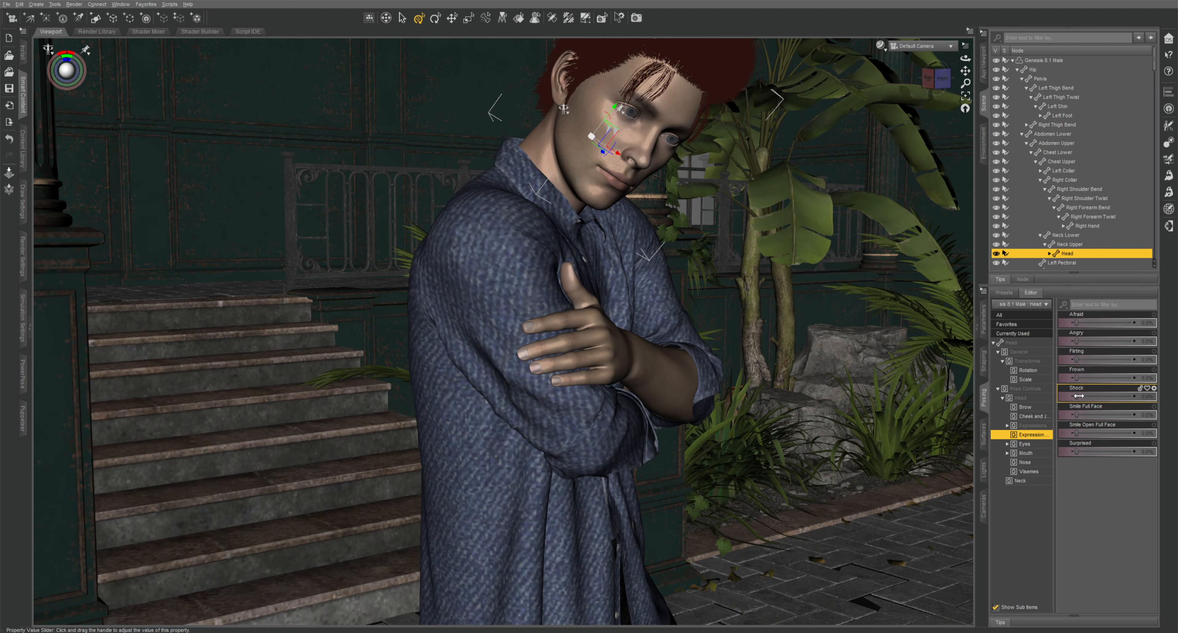
drag(1078, 396, 1103, 396)
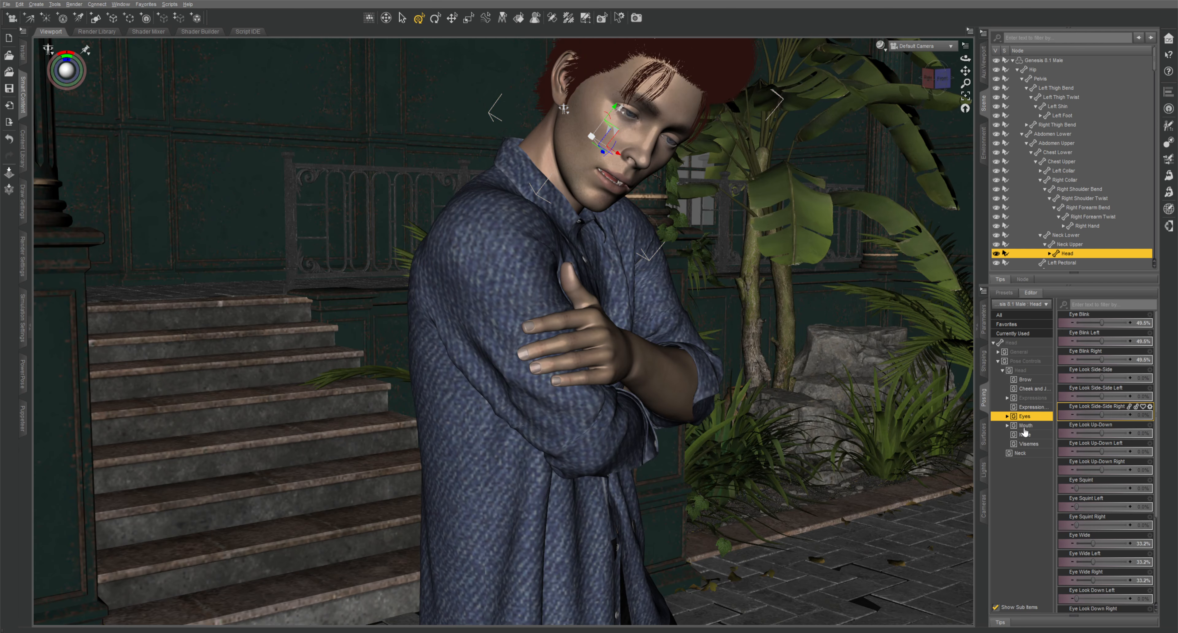
click(1024, 426)
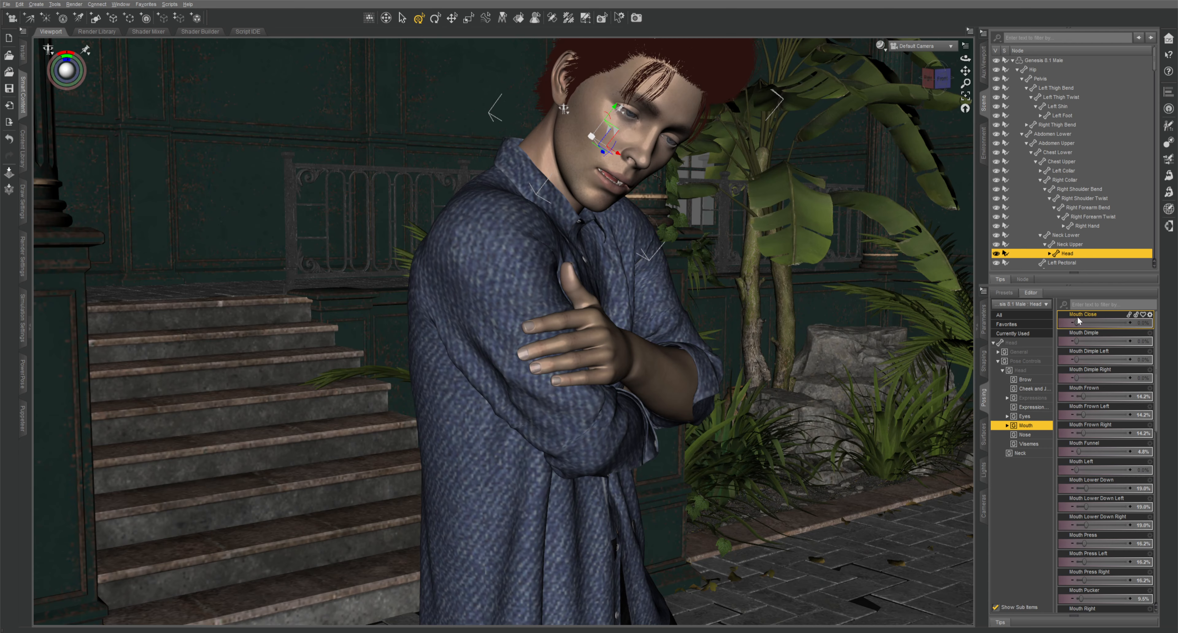
- Increase the Mouth Close pose control on the head to bring the figure's lips together
drag(1078, 321, 1102, 324)
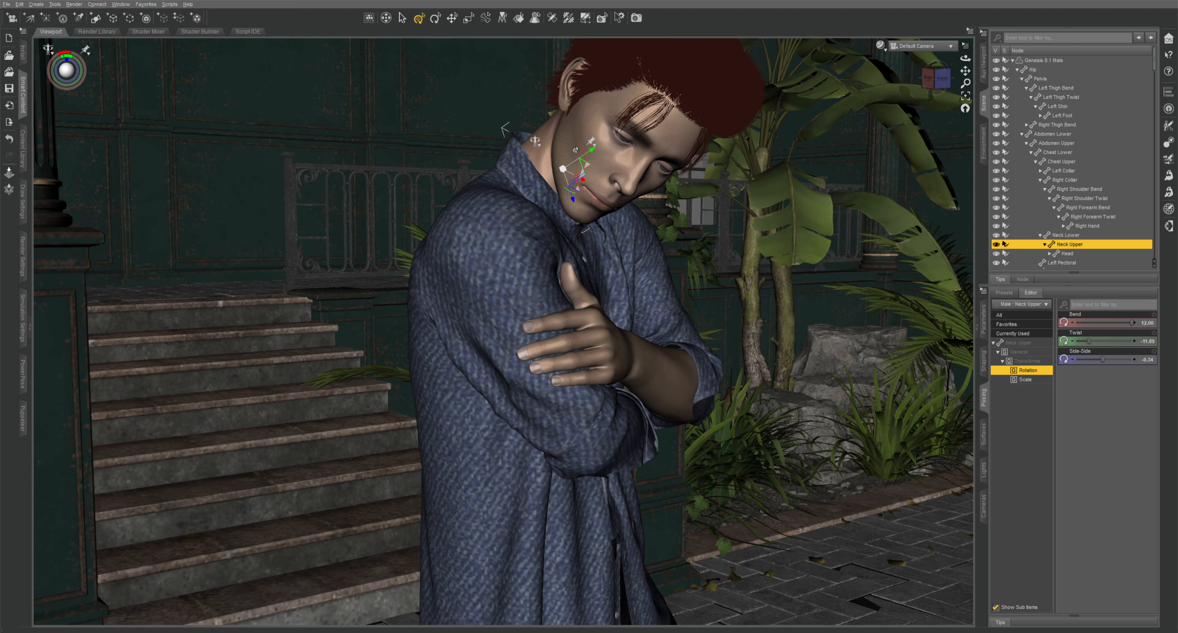
- Try rotating the figure's upper neck to lower the head further, and undo the neck rotations
drag(575, 150, 596, 130)
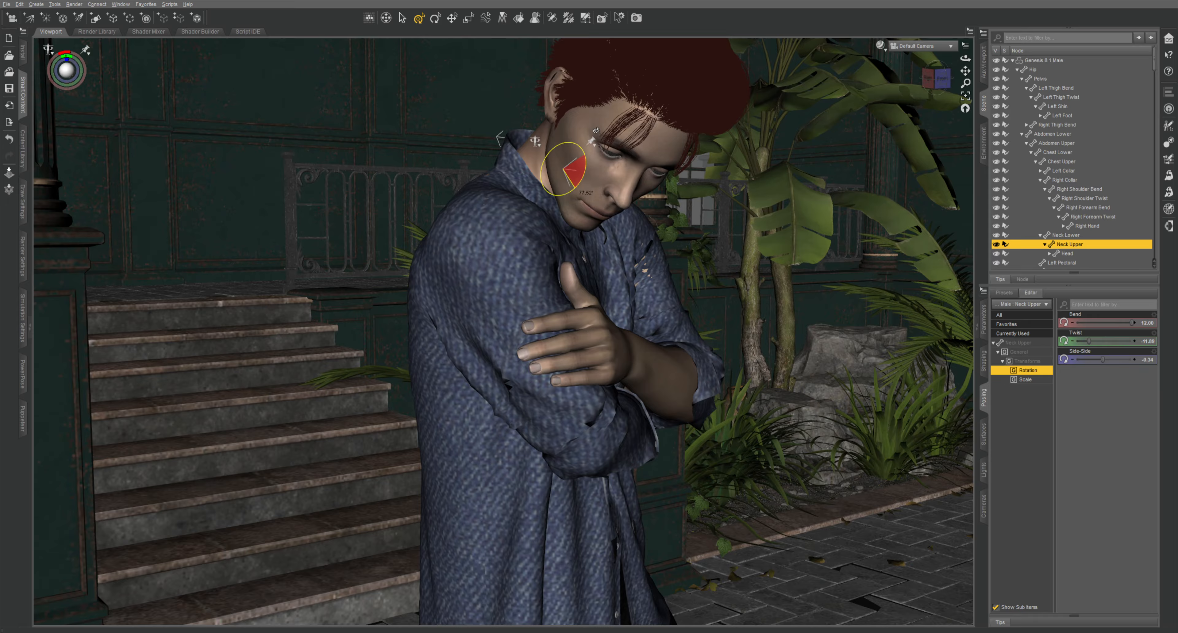
click(9, 140)
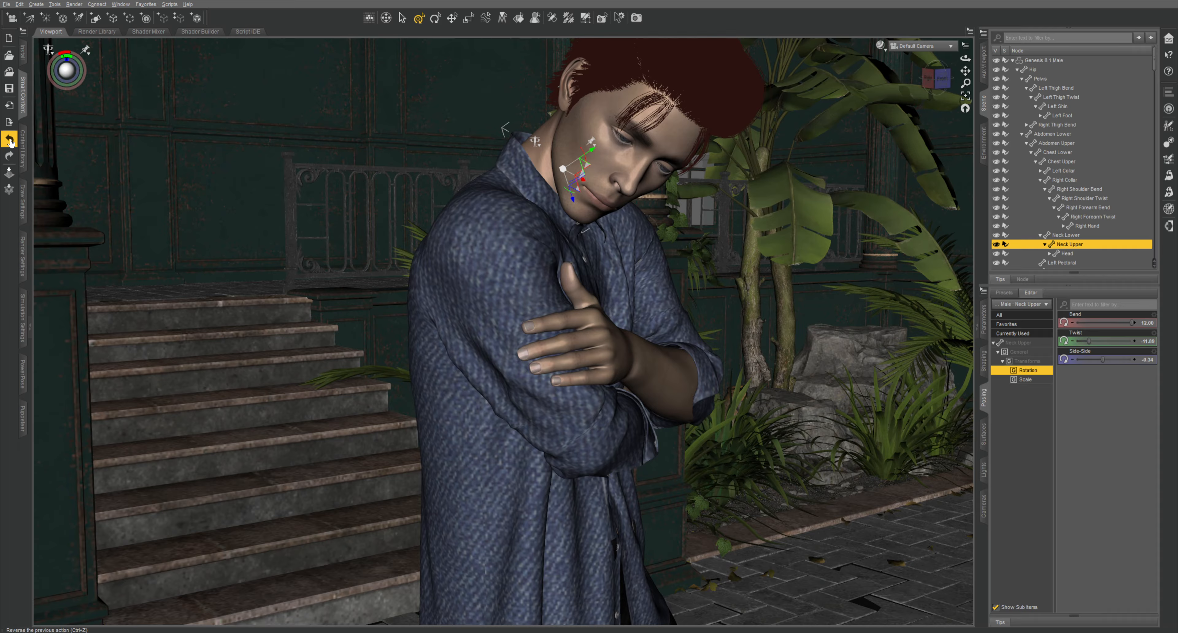
click(10, 142)
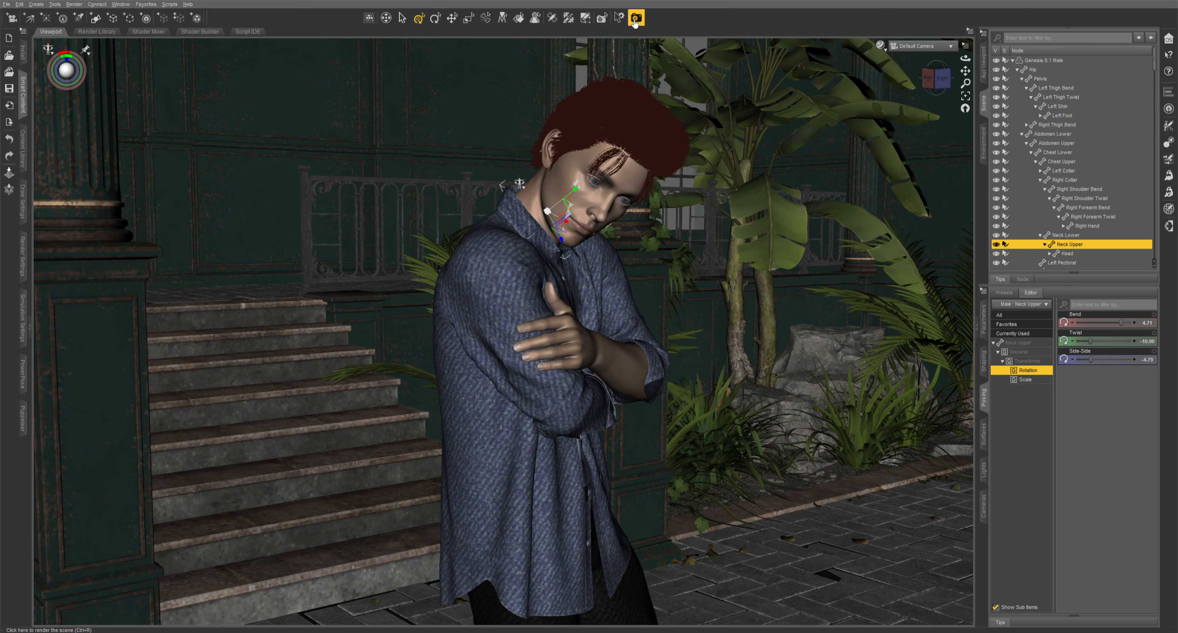
- Render the scene of the posed figure in front of the stairs from the Default Camera view
click(635, 20)
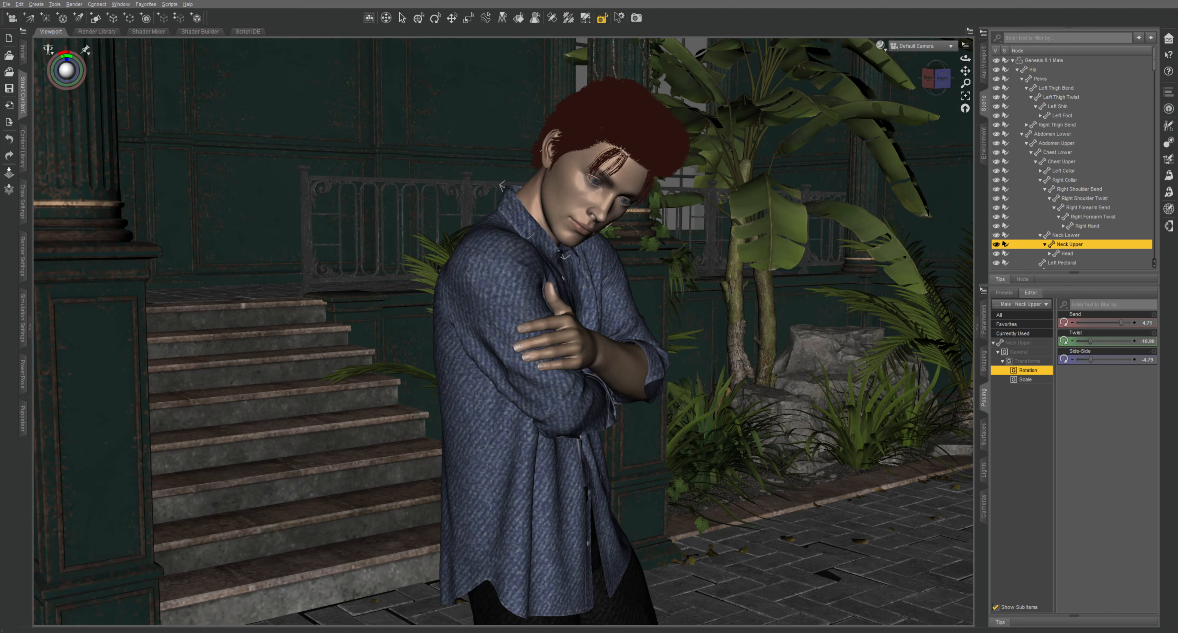
key(ctrl+r)
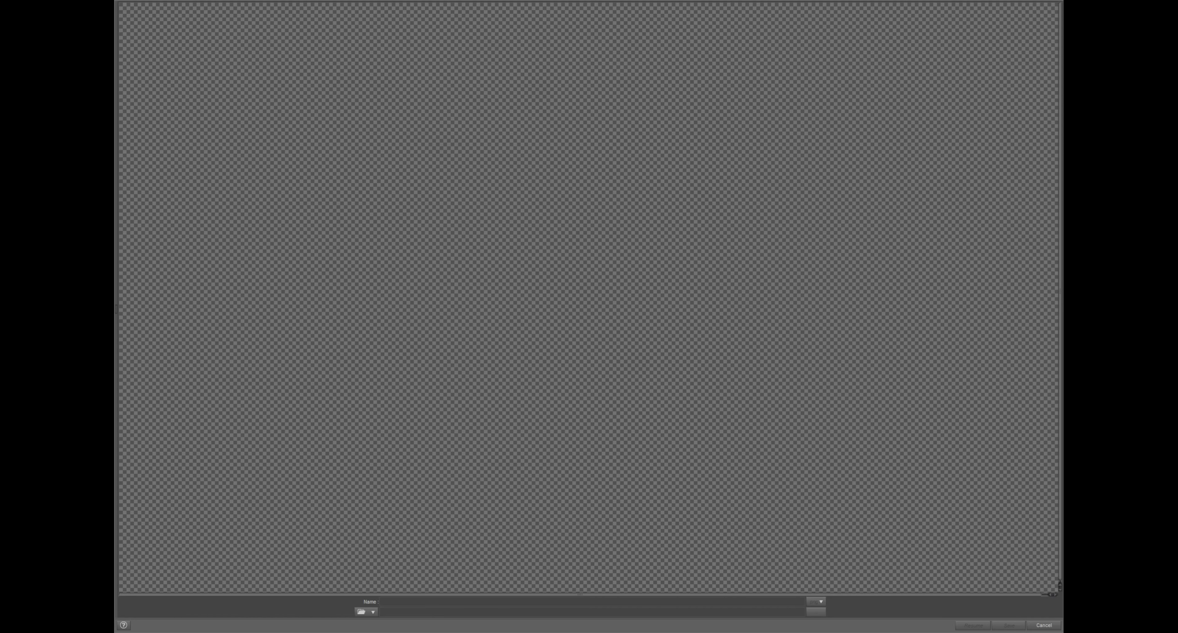